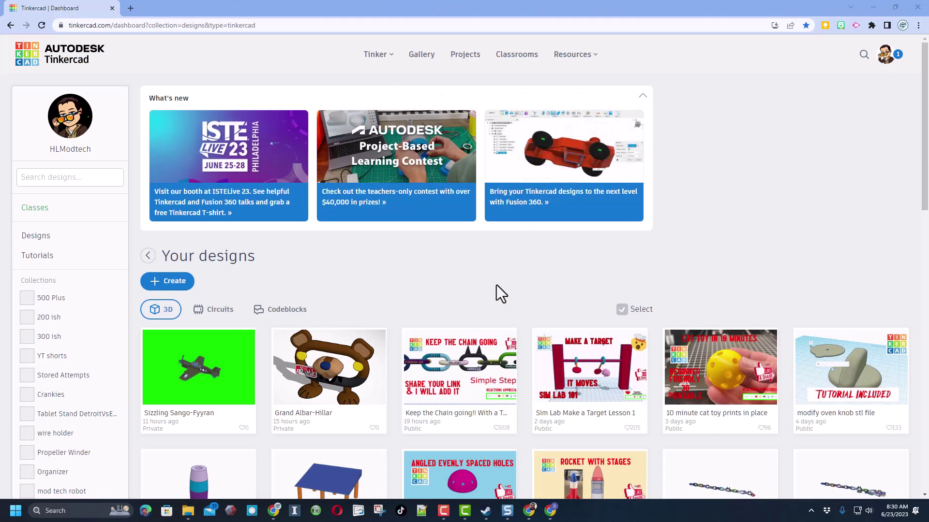
Scroll down Your designs and open the 'rocket tutorial' design with Tinker this.
{"action": "scroll", "coordinate": [508, 287], "scroll_direction": "down", "scroll_amount": 1}
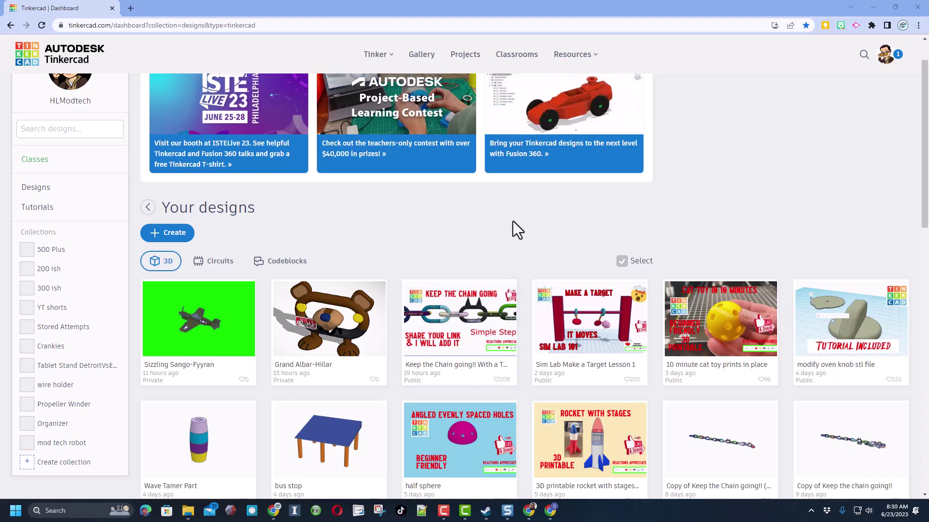
{"action": "scroll", "coordinate": [515, 221], "scroll_direction": "down", "scroll_amount": 2}
{"action": "scroll", "coordinate": [516, 222], "scroll_direction": "down", "scroll_amount": 1}
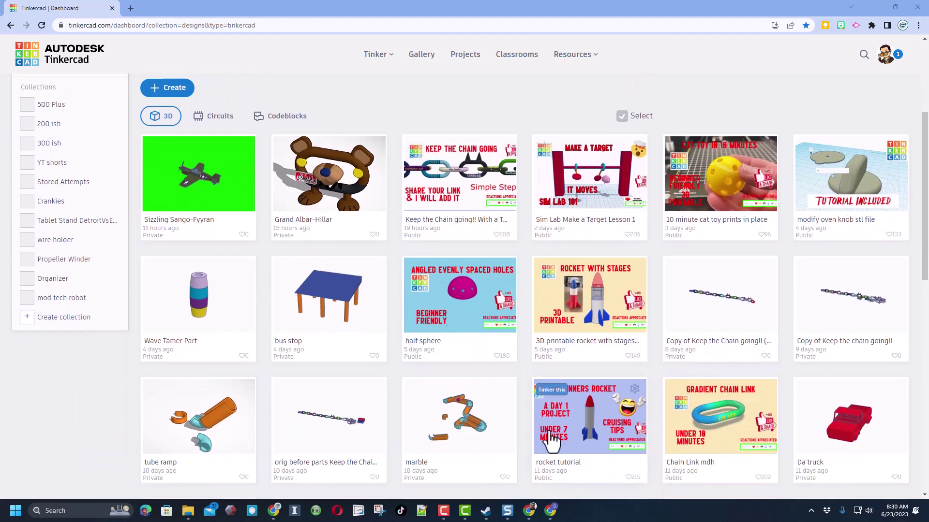
{"action": "left_click", "coordinate": [554, 390]}
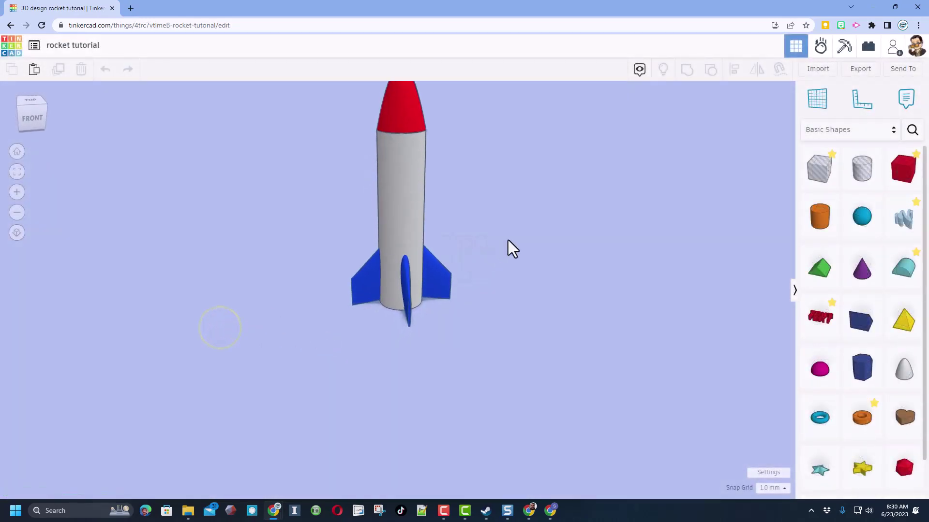
Orbit the workplane until the view cube shows FRONT with the rocket centred.
{"action": "left_click_drag", "start_coordinate": [535, 228], "coordinate": [361, 315]}
{"action": "left_click_drag", "start_coordinate": [524, 353], "coordinate": [631, 321]}
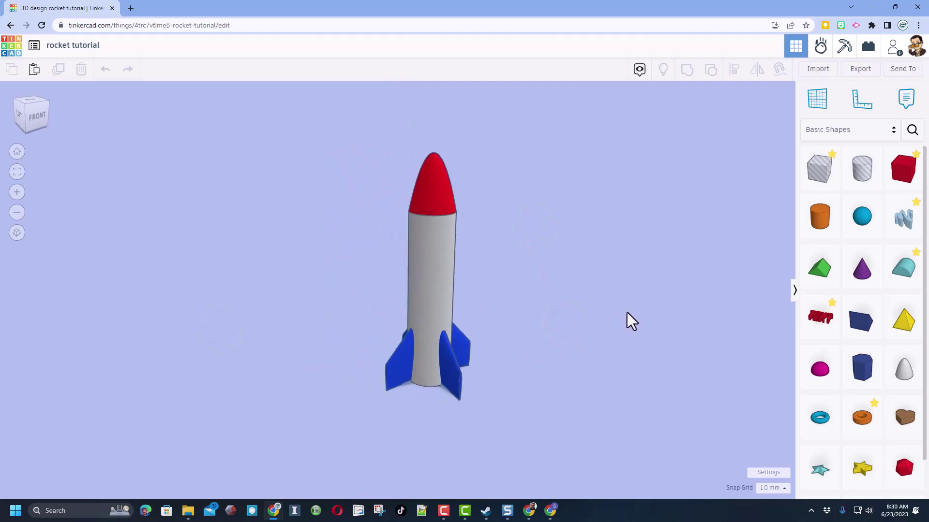
Search 'cliphamp' in a new tab, open the Clipchamp site and log in.
{"action": "left_click", "coordinate": [131, 8]}
{"action": "type", "text": "cliphamp"}
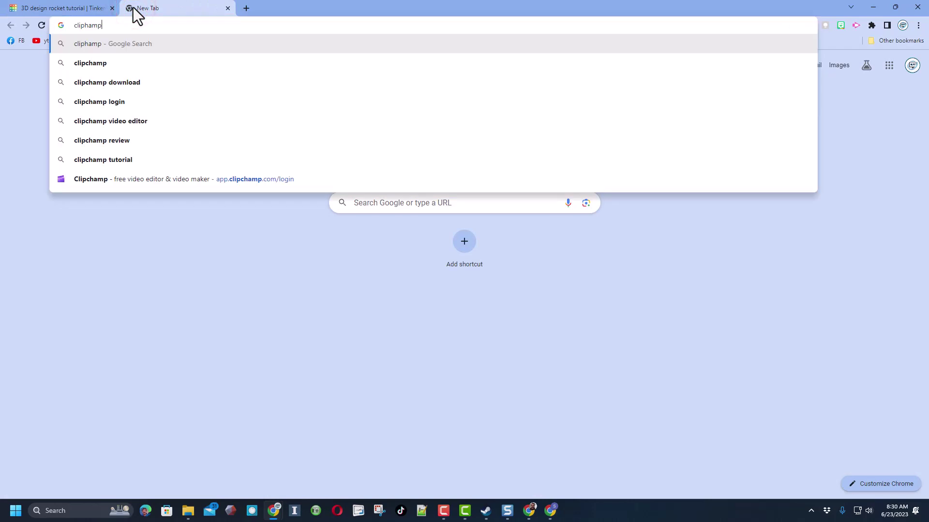
{"action": "key", "text": "Return"}
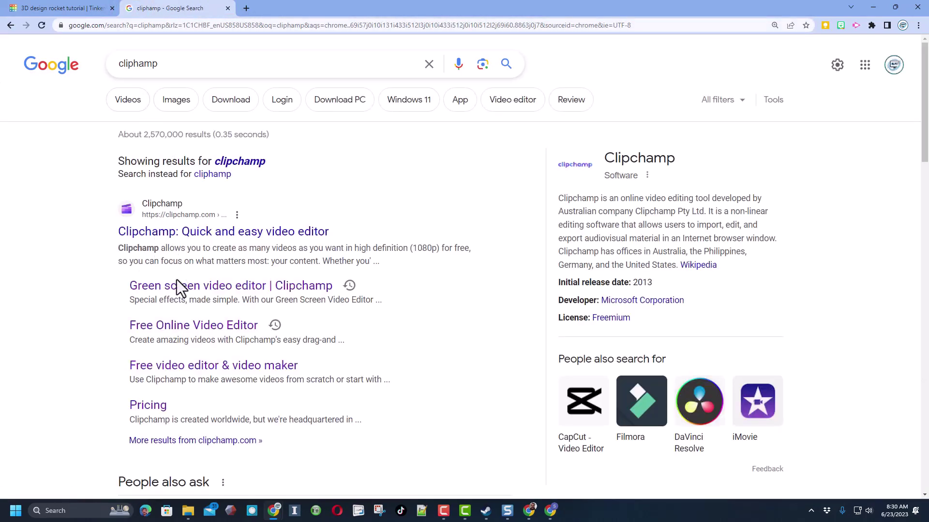
{"action": "left_click", "coordinate": [195, 233]}
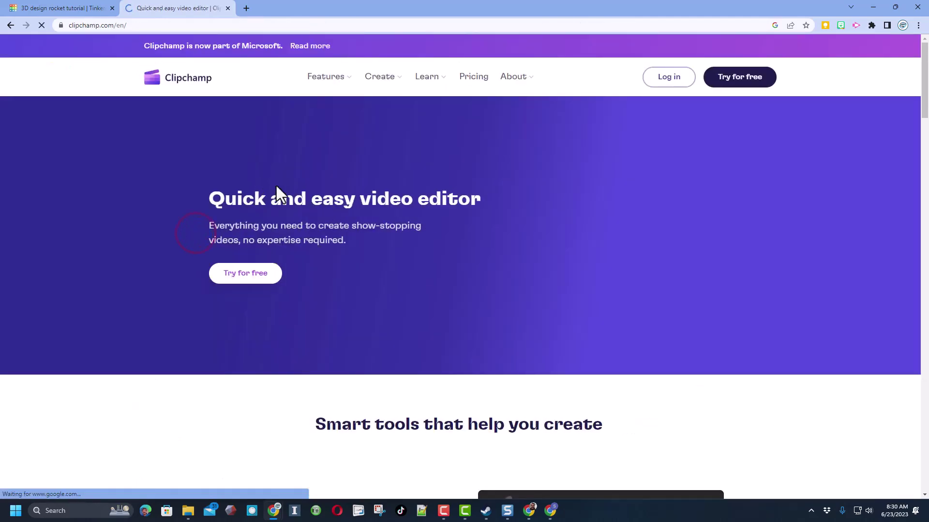
{"action": "left_click", "coordinate": [669, 77]}
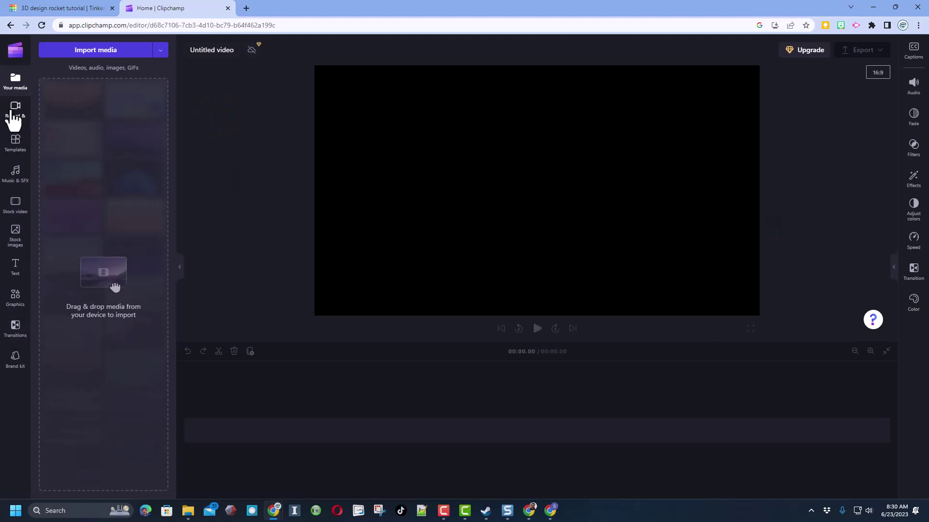
Choose a Screen recording under Record & create and allow microphone access for the site.
{"action": "left_click", "coordinate": [13, 114]}
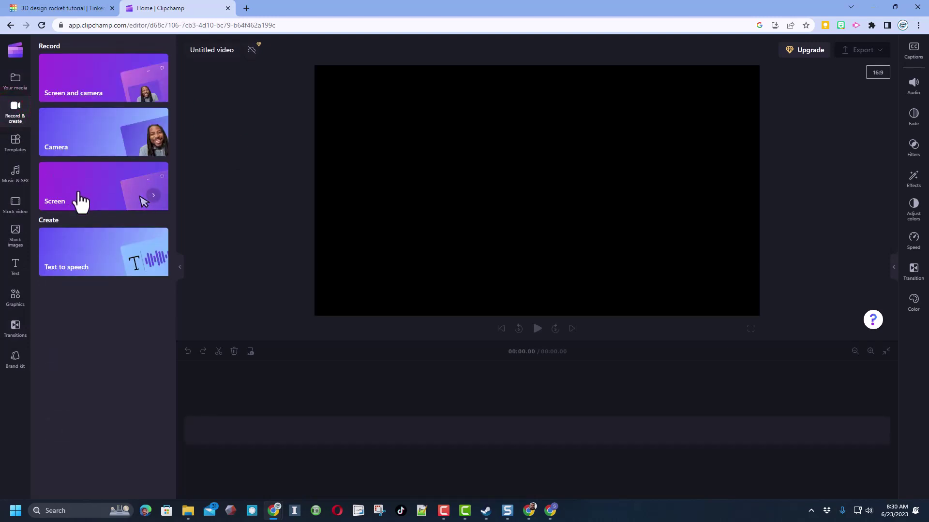
{"action": "left_click", "coordinate": [95, 197]}
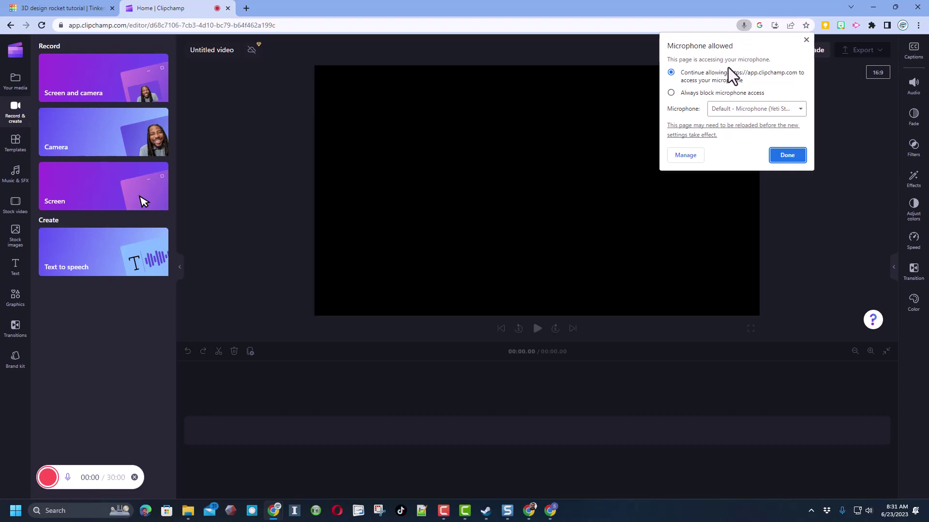
{"action": "left_click", "coordinate": [785, 155]}
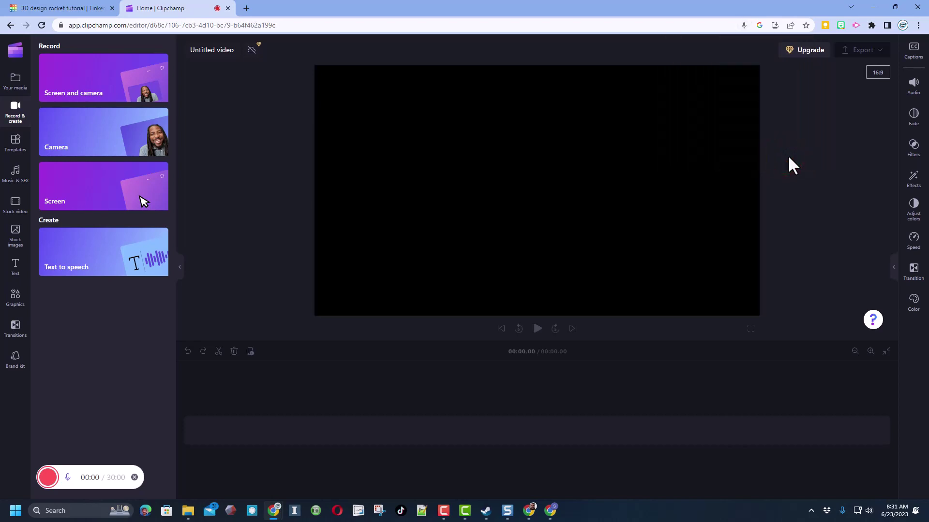
Record and share the '3D design rocket tutorial | Tinkercad' browser tab.
{"action": "left_click", "coordinate": [48, 477]}
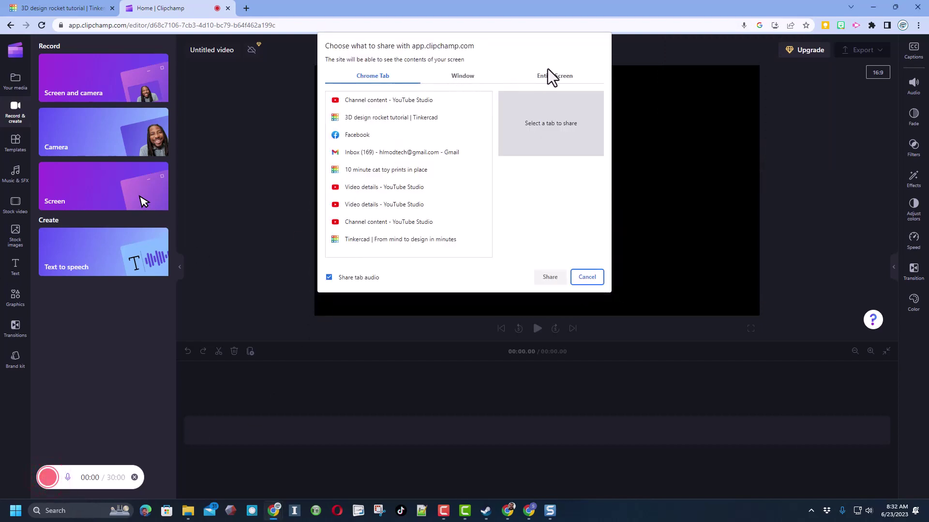
{"action": "left_click", "coordinate": [381, 118]}
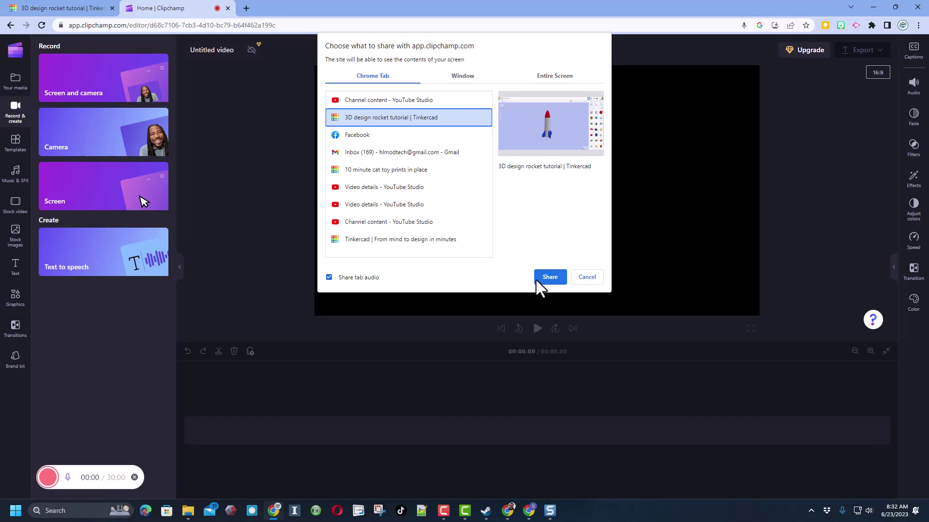
{"action": "left_click", "coordinate": [550, 278]}
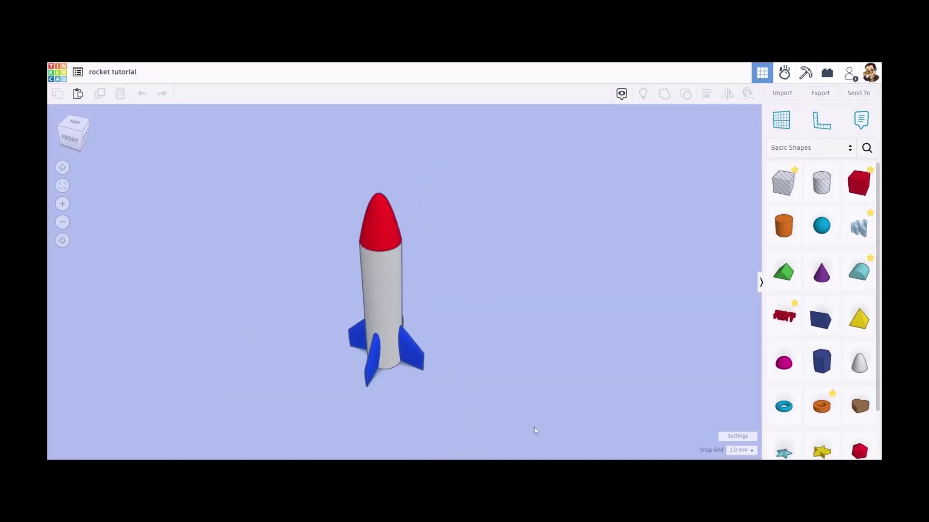
Hide the shapes panel and drag a Text shape onto the rocket body for the USA lettering.
{"action": "left_click", "coordinate": [761, 283]}
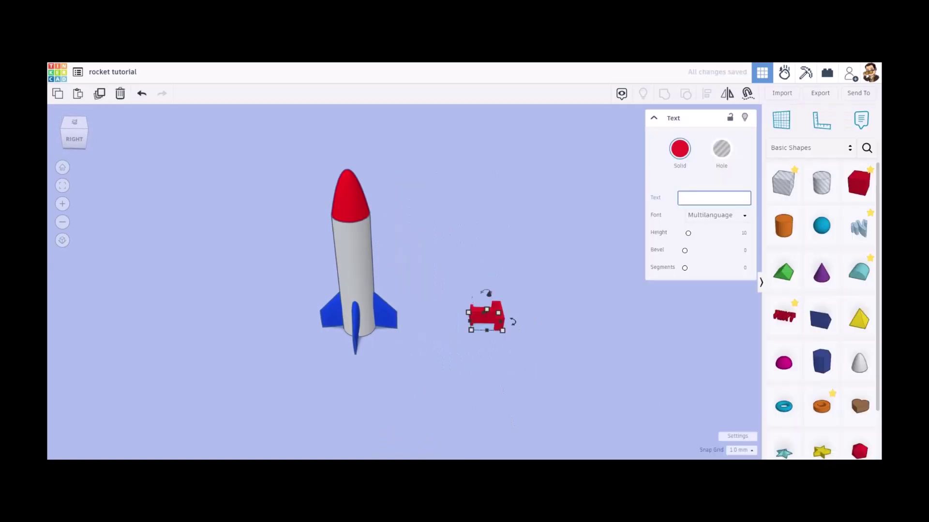
{"action": "left_click_drag", "start_coordinate": [487, 311], "coordinate": [367, 249]}
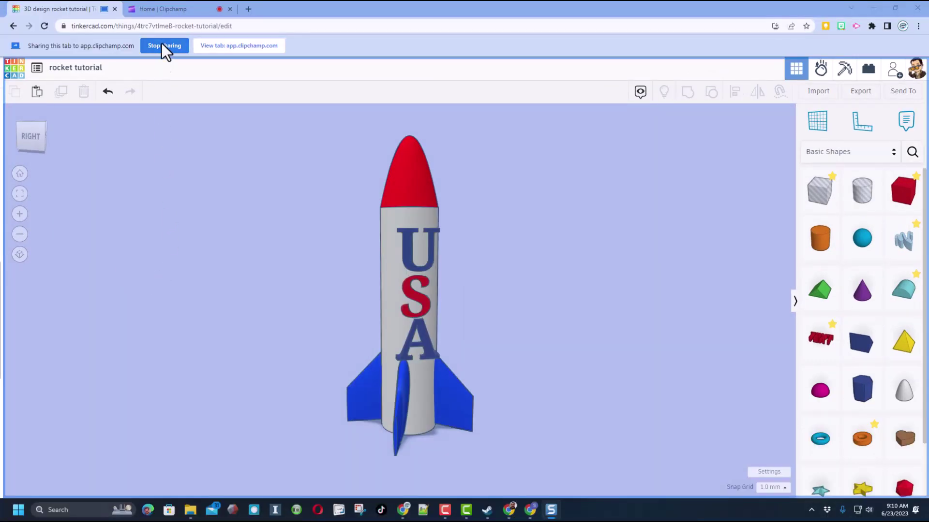
Stop sharing the tab and choose Save and edit to keep the recording.
{"action": "left_click", "coordinate": [161, 46]}
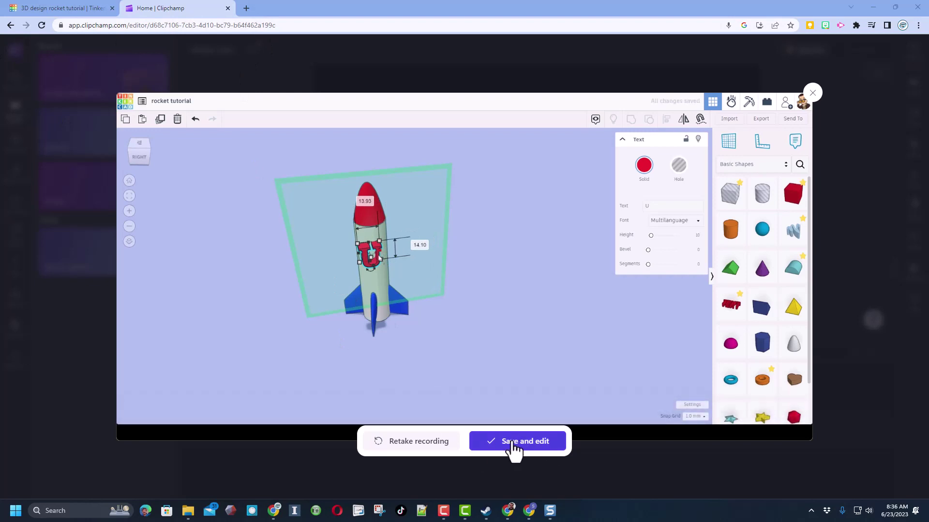
{"action": "left_click", "coordinate": [511, 447]}
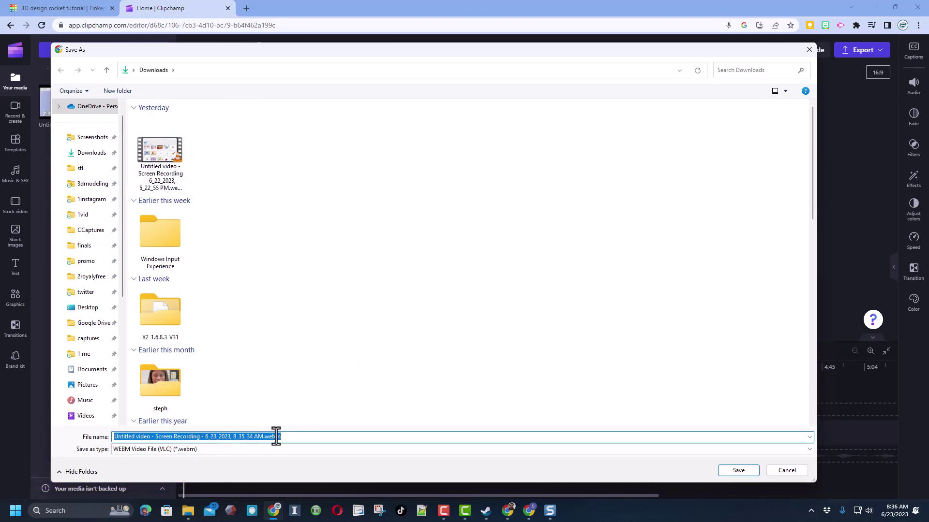
Save the recording as a .webm file and enlarge the clip past the frame edges.
{"action": "left_click", "coordinate": [735, 470]}
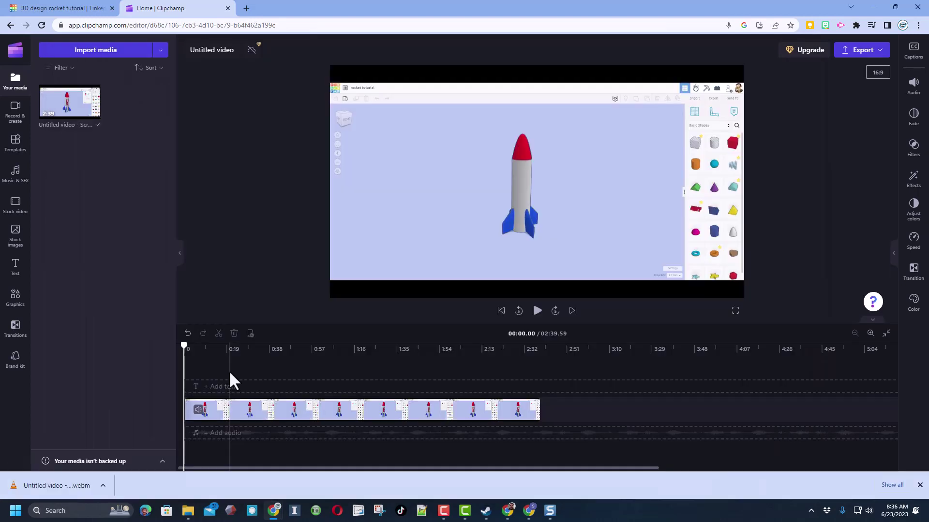
{"action": "left_click", "coordinate": [233, 409]}
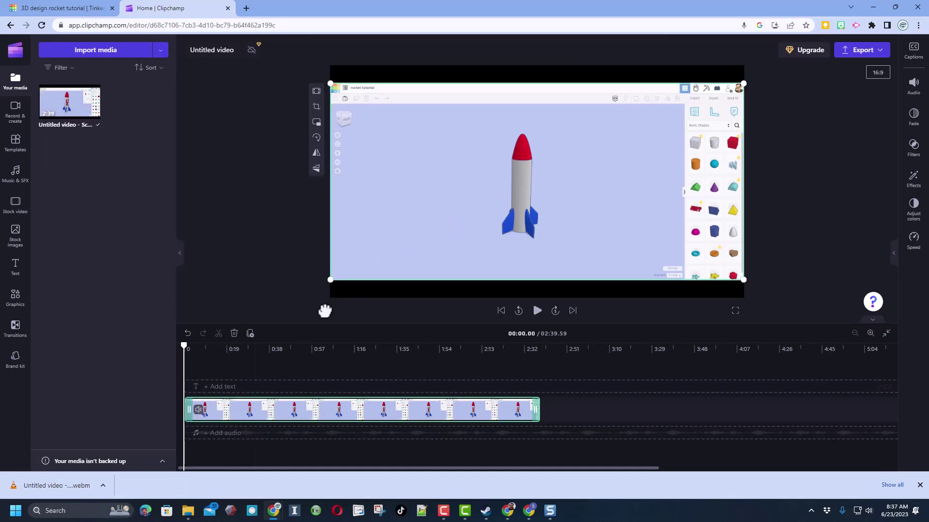
{"action": "left_click_drag", "start_coordinate": [329, 82], "coordinate": [232, 21]}
{"action": "left_click_drag", "start_coordinate": [740, 279], "coordinate": [864, 364]}
{"action": "mouse_move", "coordinate": [355, 152]}
{"action": "left_mouse_down"}
{"action": "mouse_move", "coordinate": [389, 148]}
{"action": "mouse_move", "coordinate": [361, 139]}
{"action": "left_mouse_up"}
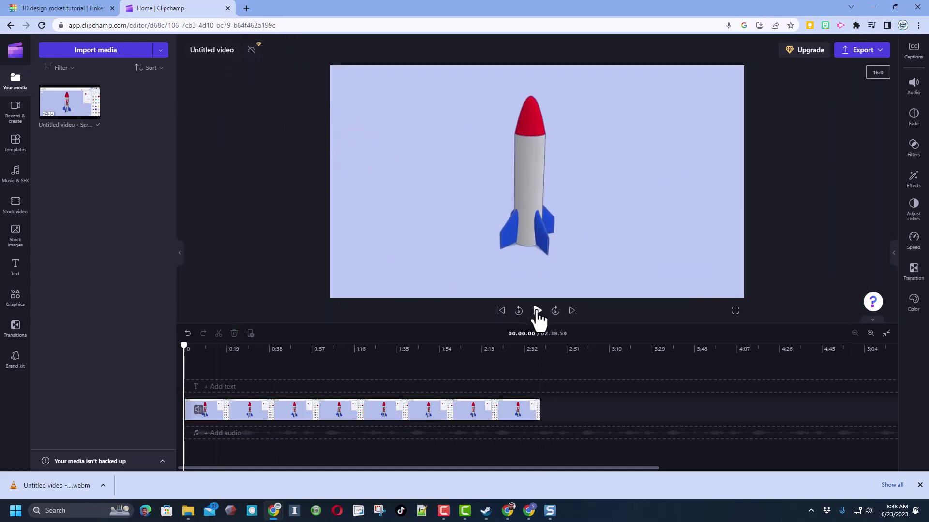
Play the preview to check the framing, then return the playhead to about 0:03.
{"action": "left_click", "coordinate": [536, 312]}
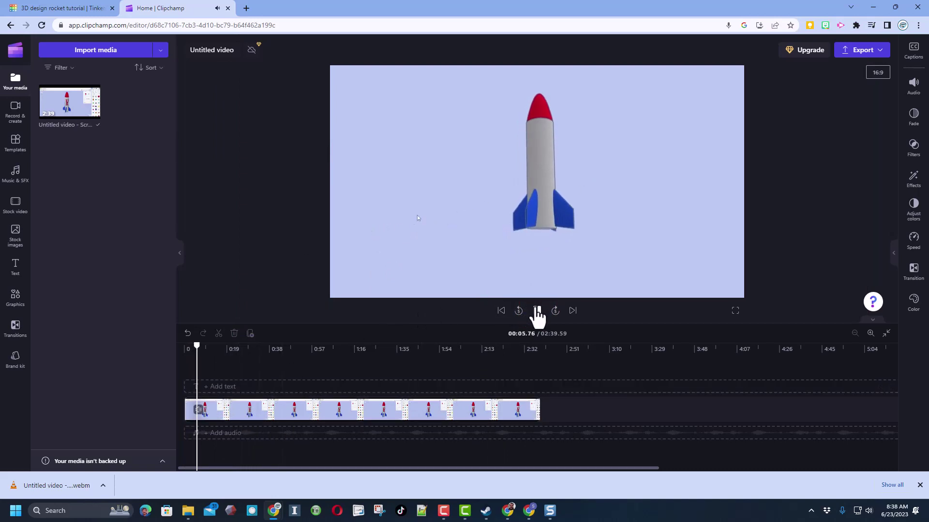
{"action": "left_click", "coordinate": [536, 311]}
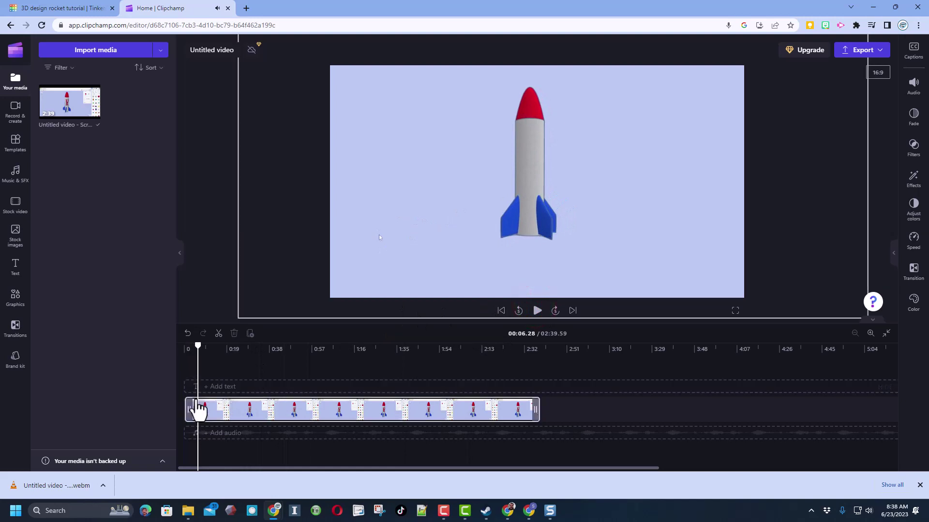
{"action": "left_click_drag", "start_coordinate": [200, 373], "coordinate": [191, 367]}
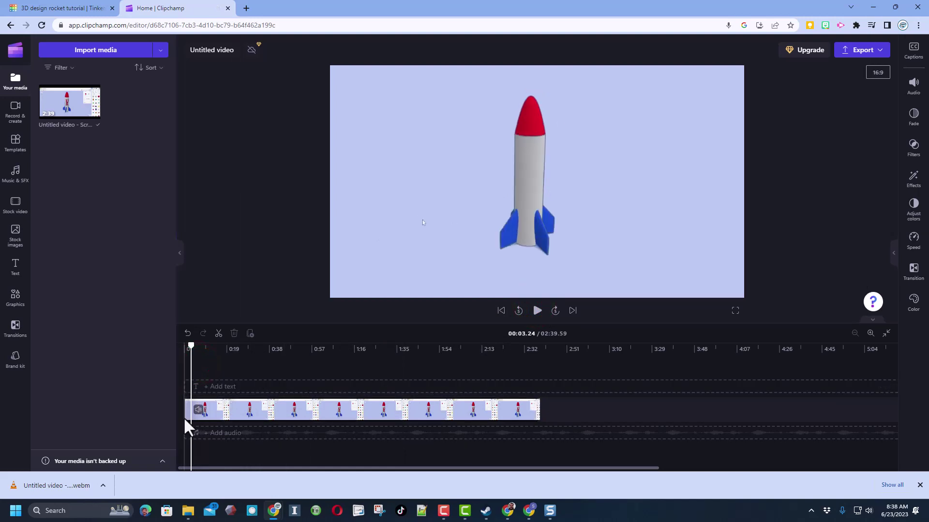
Split the clip at 0:03 and delete the short opening piece.
{"action": "left_click", "coordinate": [218, 337]}
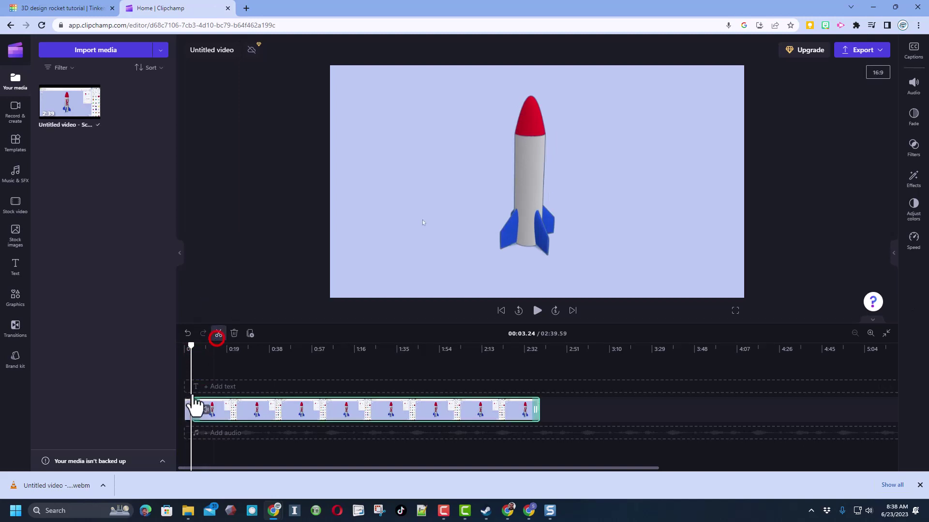
{"action": "left_click", "coordinate": [187, 412]}
{"action": "key", "text": "Delete"}
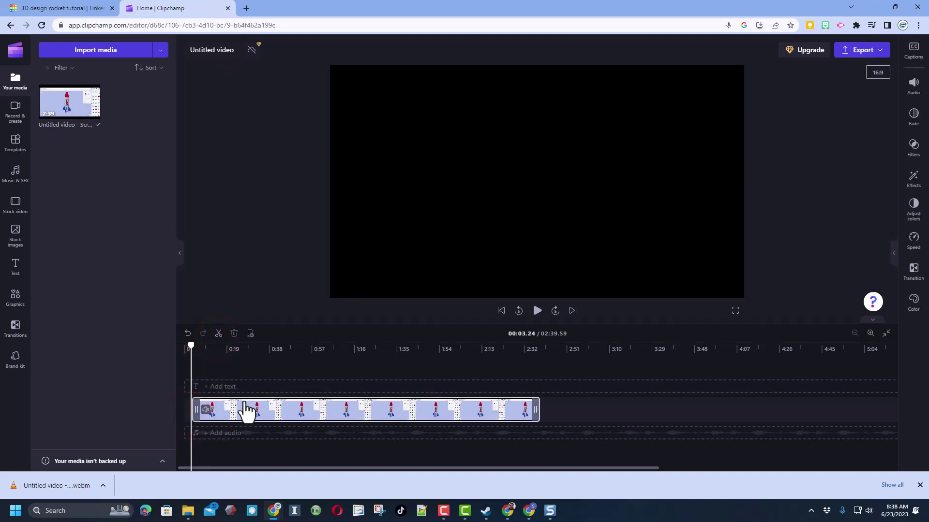
{"action": "left_click", "coordinate": [252, 411]}
Split the remaining clip again at about 0:31.
{"action": "left_click", "coordinate": [245, 383]}
{"action": "left_click", "coordinate": [243, 411]}
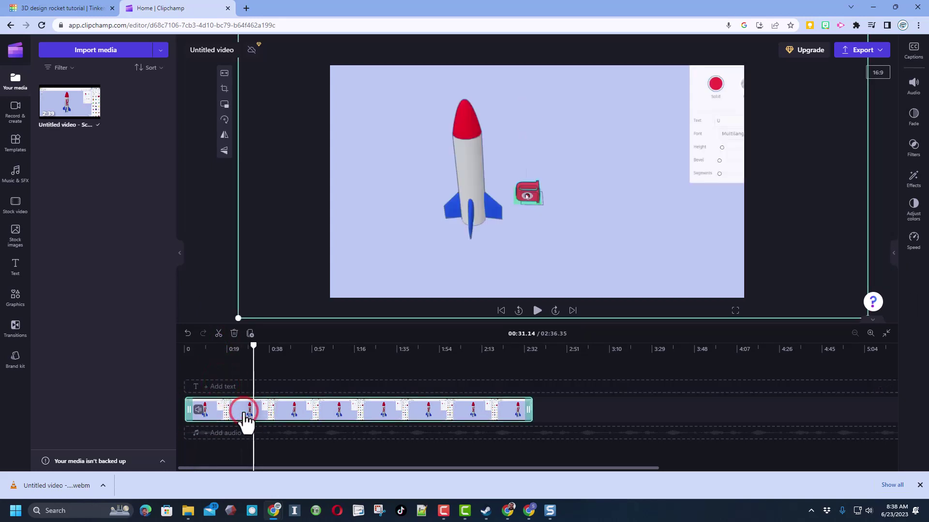
{"action": "left_click", "coordinate": [219, 334]}
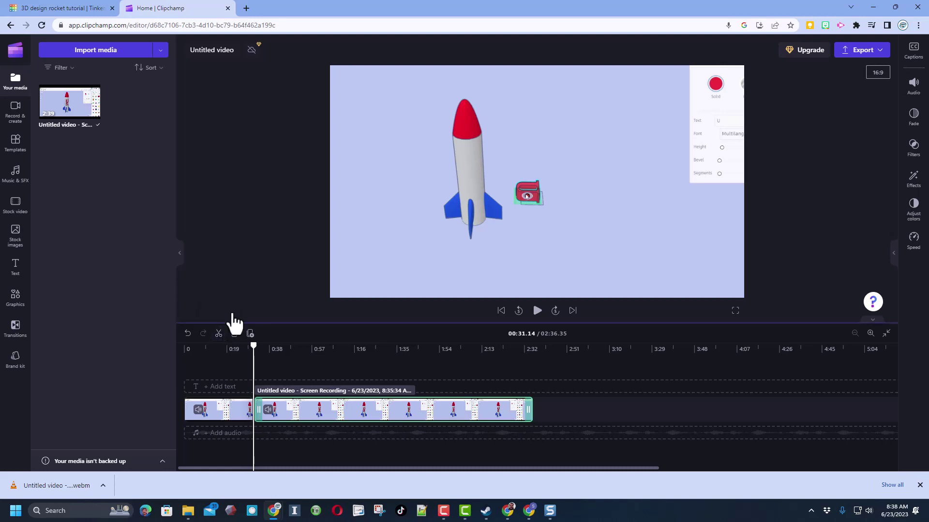
{"action": "left_click_drag", "start_coordinate": [302, 413], "coordinate": [296, 402]}
{"action": "left_click", "coordinate": [328, 407]}
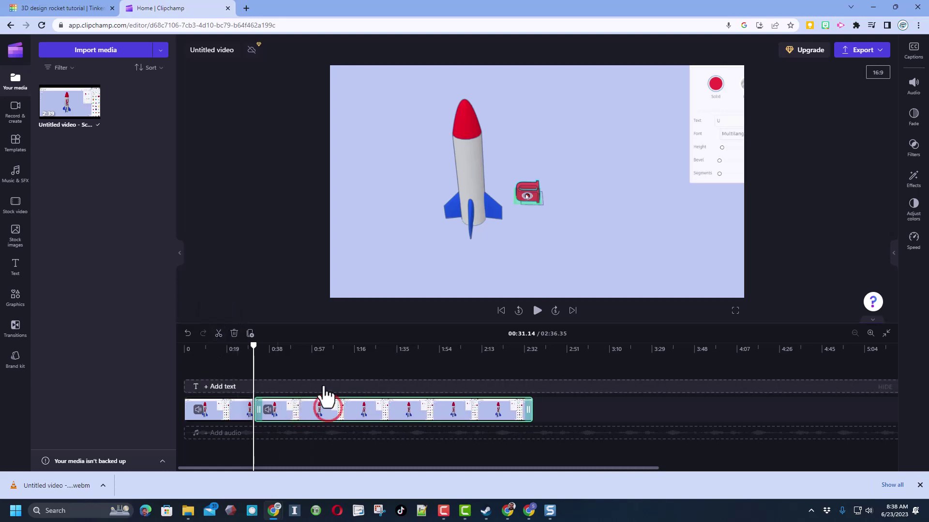
Split at about 1:05 with S and trim the start of the split-off clip.
{"action": "left_click", "coordinate": [330, 366]}
{"action": "left_click_drag", "start_coordinate": [331, 410], "coordinate": [332, 414]}
{"action": "key", "text": "s"}
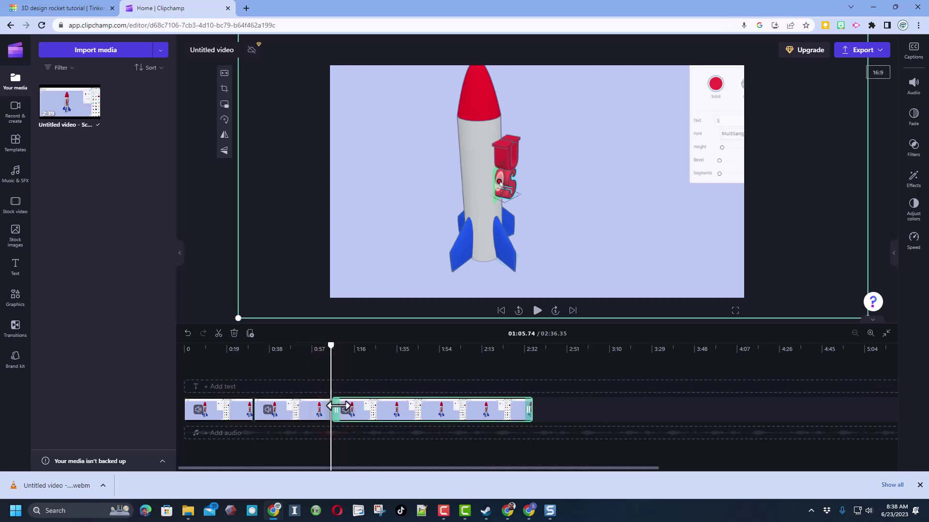
{"action": "mouse_move", "coordinate": [338, 405]}
{"action": "left_mouse_down"}
{"action": "mouse_move", "coordinate": [418, 410]}
{"action": "mouse_move", "coordinate": [321, 411]}
{"action": "left_mouse_up"}
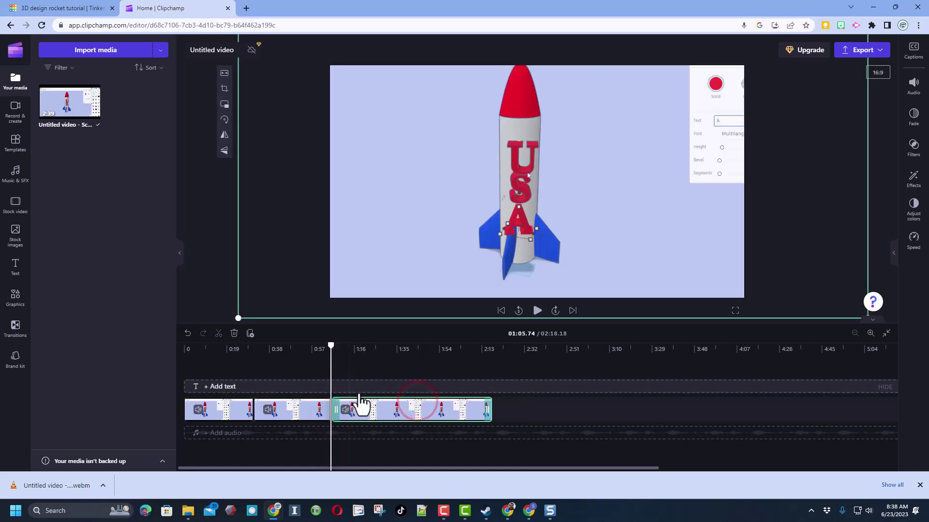
Add the Groovy title template to the timeline and move it to the frame bottom.
{"action": "left_click", "coordinate": [220, 385]}
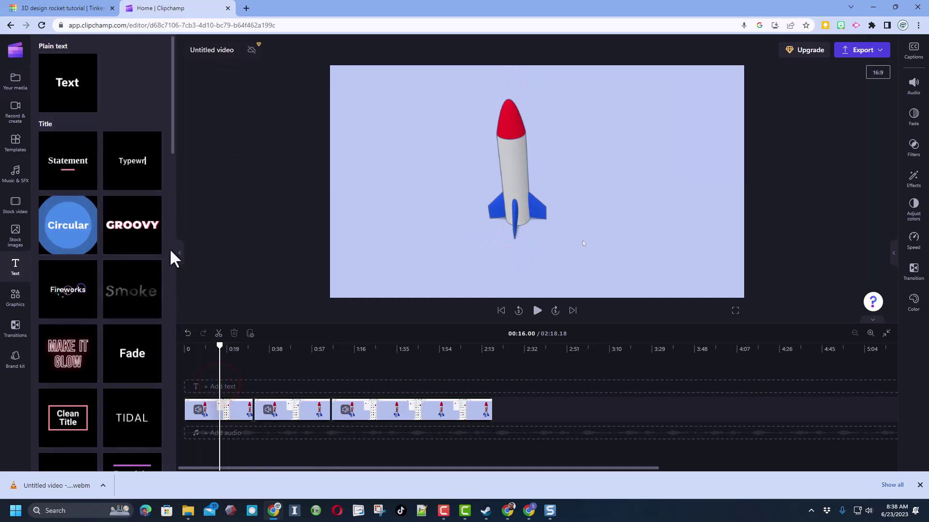
{"action": "left_click_drag", "start_coordinate": [146, 234], "coordinate": [230, 401]}
{"action": "left_click", "coordinate": [215, 394]}
{"action": "left_click_drag", "start_coordinate": [221, 348], "coordinate": [243, 348]}
{"action": "left_click_drag", "start_coordinate": [497, 183], "coordinate": [413, 266]}
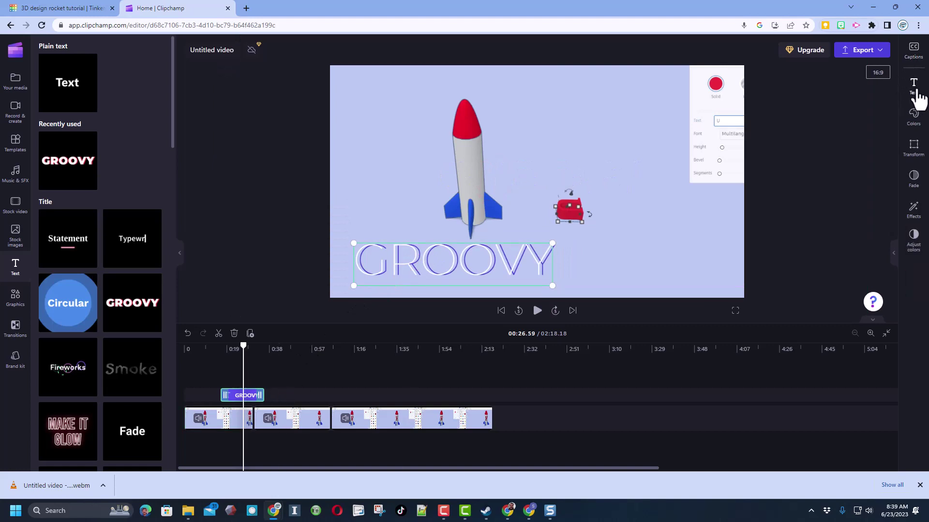
Change the title wording to 'Lets Get Crackin' and centre it in the frame.
{"action": "left_click", "coordinate": [915, 90]}
{"action": "left_click_drag", "start_coordinate": [793, 122], "coordinate": [798, 125]}
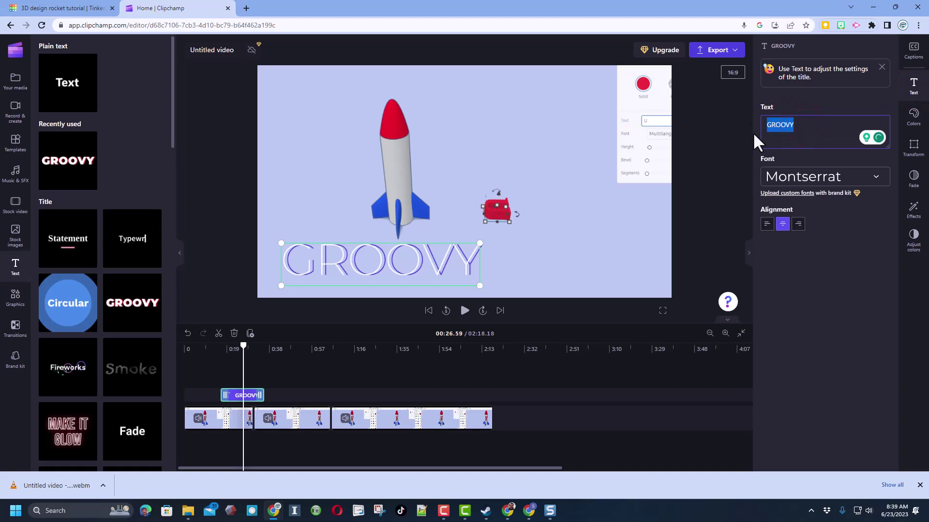
{"action": "type", "text": "Lets G"}
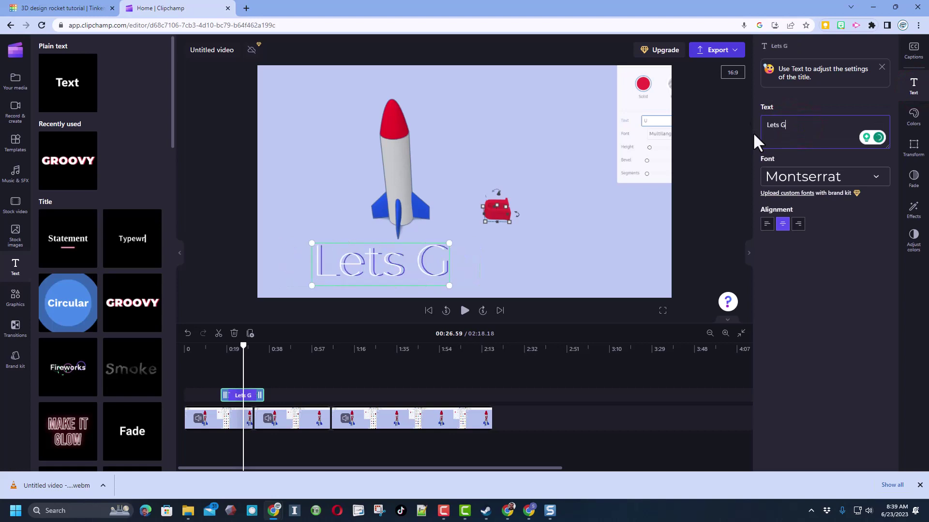
{"action": "type", "text": "t Crackin"}
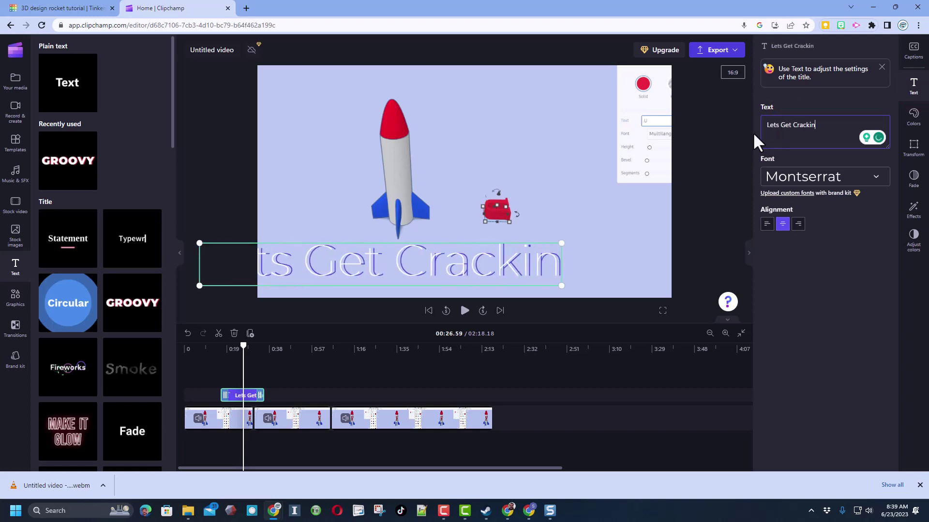
{"action": "left_click_drag", "start_coordinate": [437, 261], "coordinate": [511, 262]}
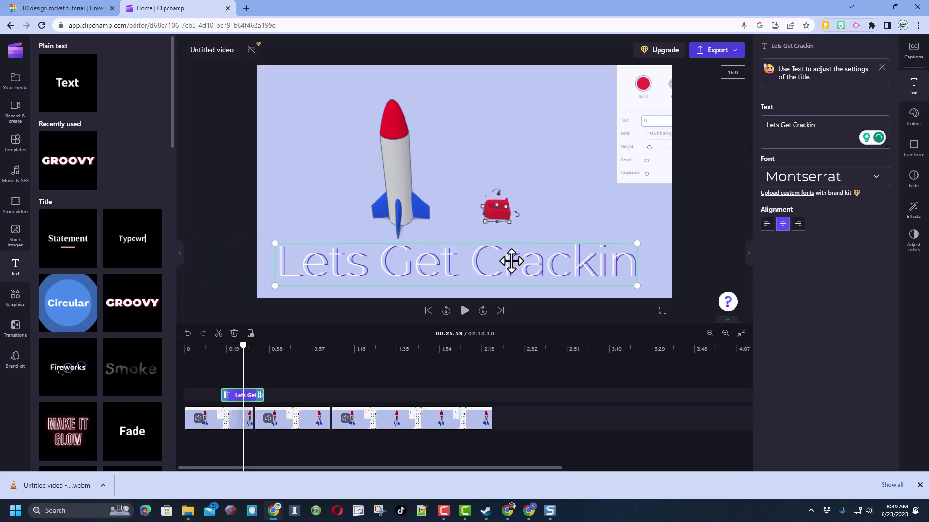
Set the title font to Anton.
{"action": "left_click", "coordinate": [788, 177]}
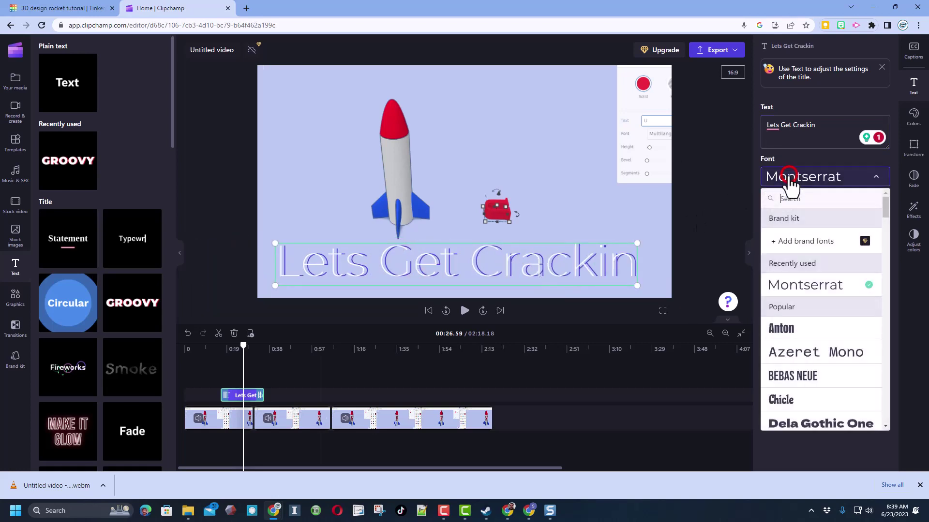
{"action": "left_click", "coordinate": [798, 331]}
{"action": "left_click_drag", "start_coordinate": [243, 345], "coordinate": [315, 394]}
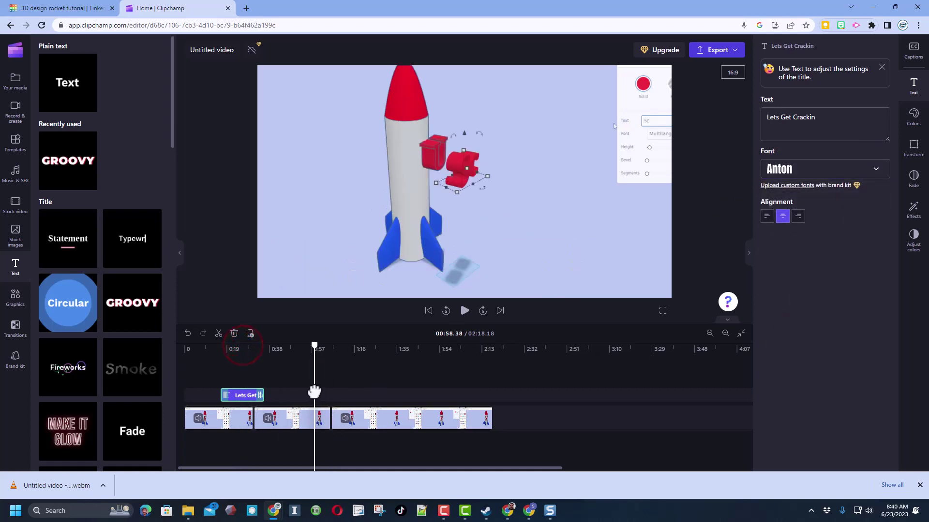
From Your media, start an import and select star-struck_1f929.png in the Dropbox 1vid folder.
{"action": "left_click", "coordinate": [14, 80]}
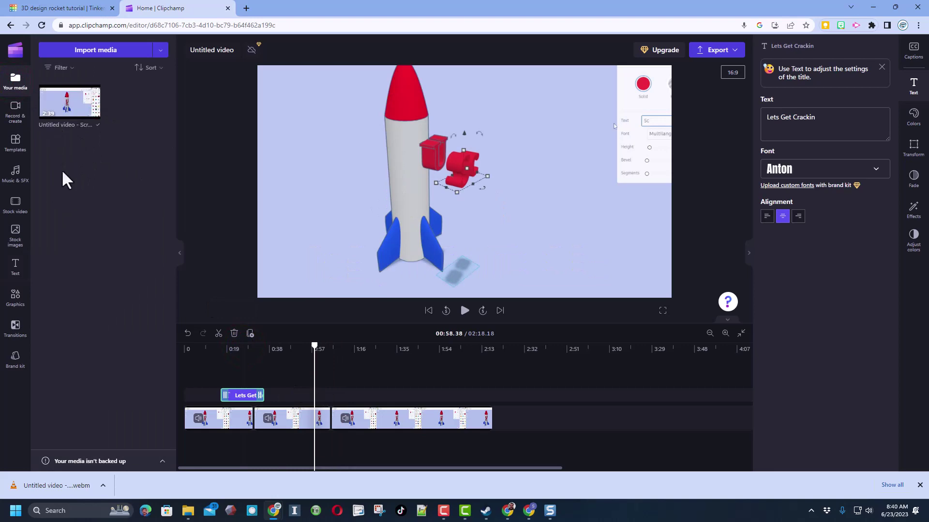
{"action": "left_click", "coordinate": [114, 51]}
{"action": "scroll", "coordinate": [96, 193], "scroll_direction": "up", "scroll_amount": 3}
{"action": "left_click", "coordinate": [82, 167]}
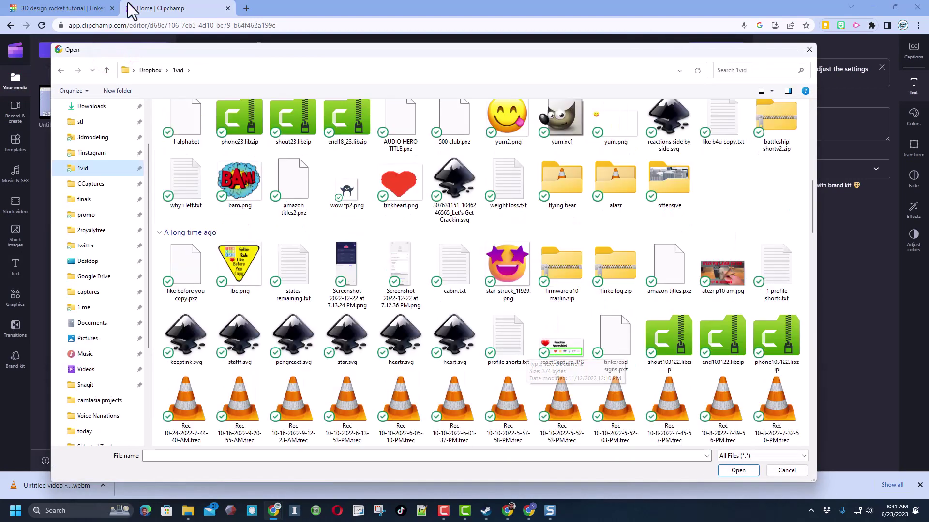
{"action": "left_click", "coordinate": [518, 273]}
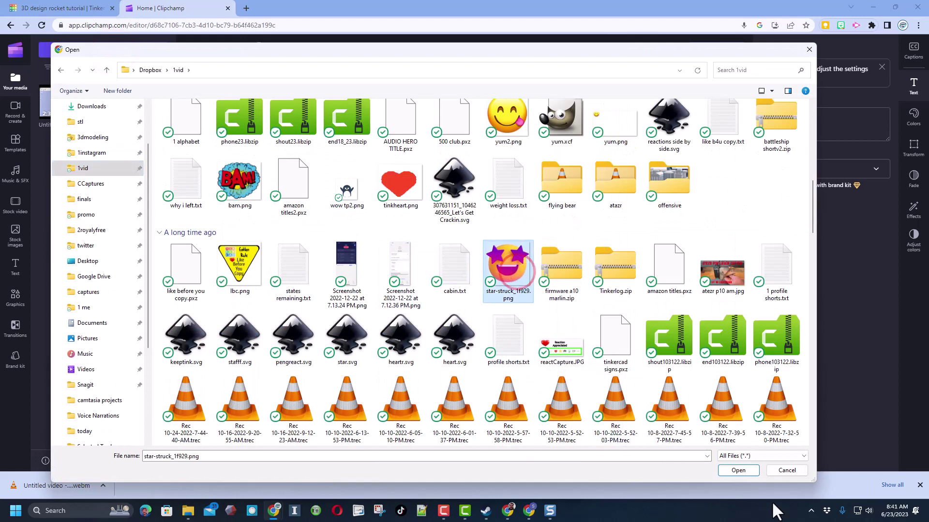
Import the star-struck emoji, drop it above the video near 0:48, and shrink it beside the rocket.
{"action": "left_click", "coordinate": [738, 475]}
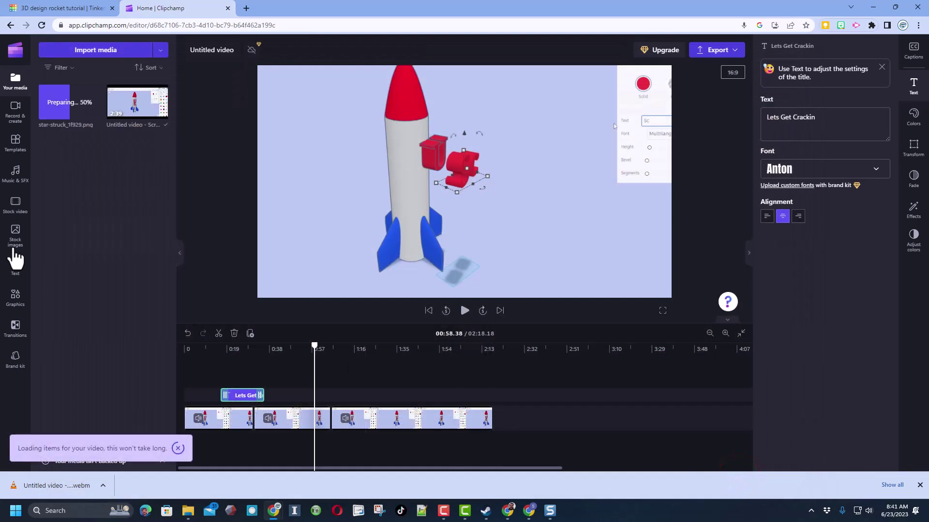
{"action": "left_click_drag", "start_coordinate": [70, 101], "coordinate": [313, 384]}
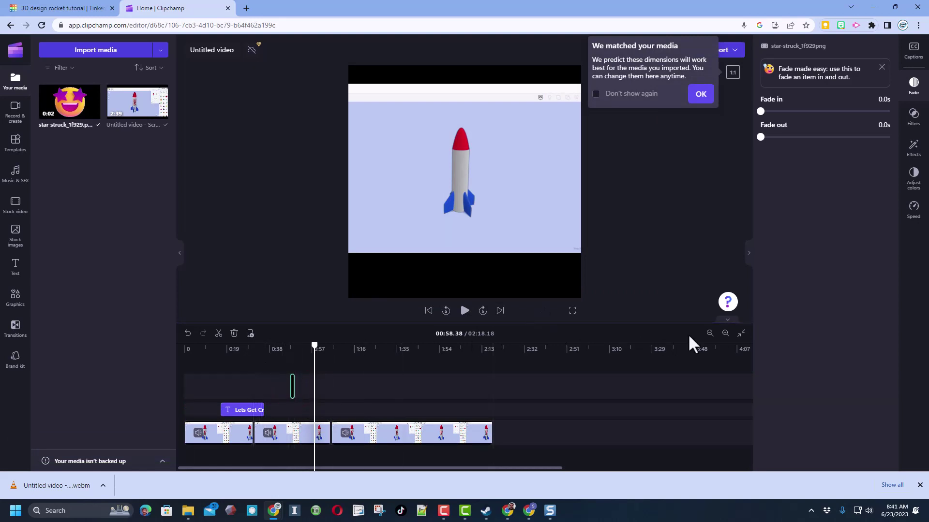
{"action": "left_click", "coordinate": [724, 334]}
{"action": "left_click", "coordinate": [725, 334]}
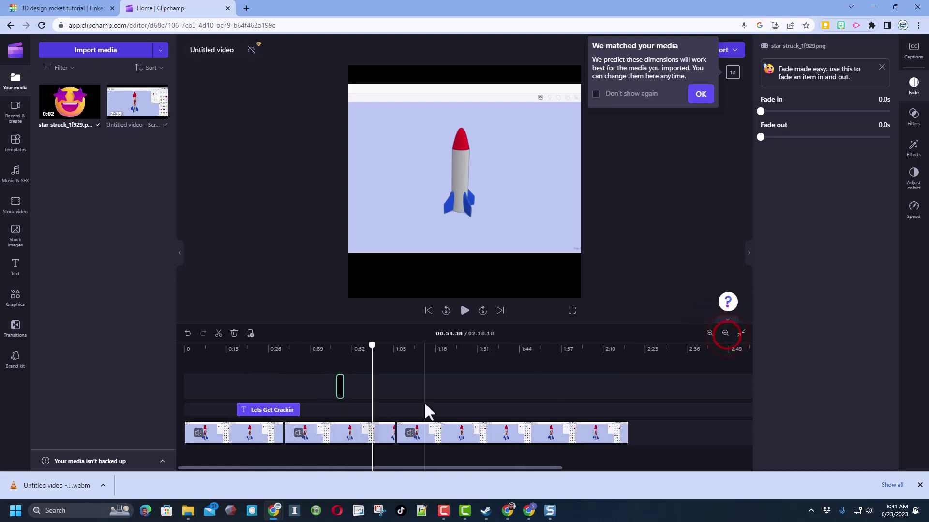
{"action": "left_click", "coordinate": [340, 390]}
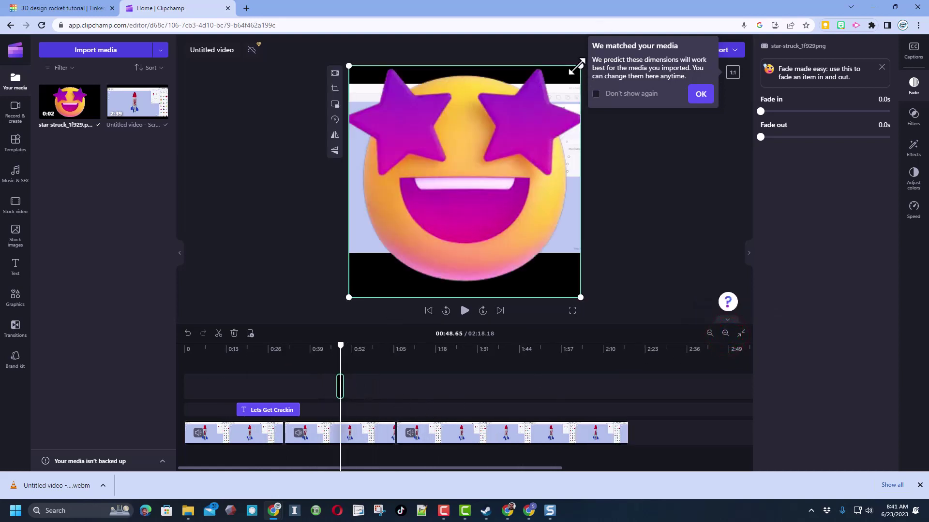
{"action": "left_click_drag", "start_coordinate": [580, 65], "coordinate": [506, 208]}
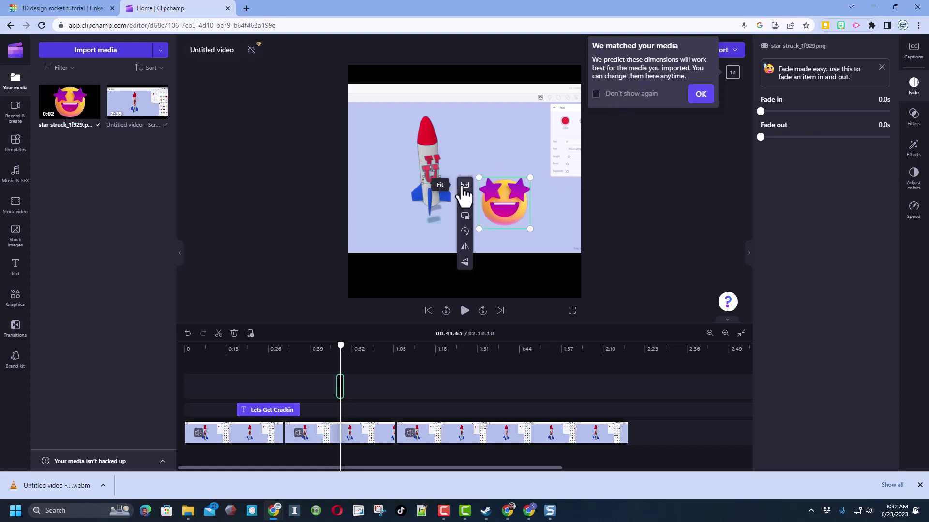
Dismiss the media dimensions notice and switch the video aspect ratio to 16:9.
{"action": "left_click", "coordinate": [384, 205]}
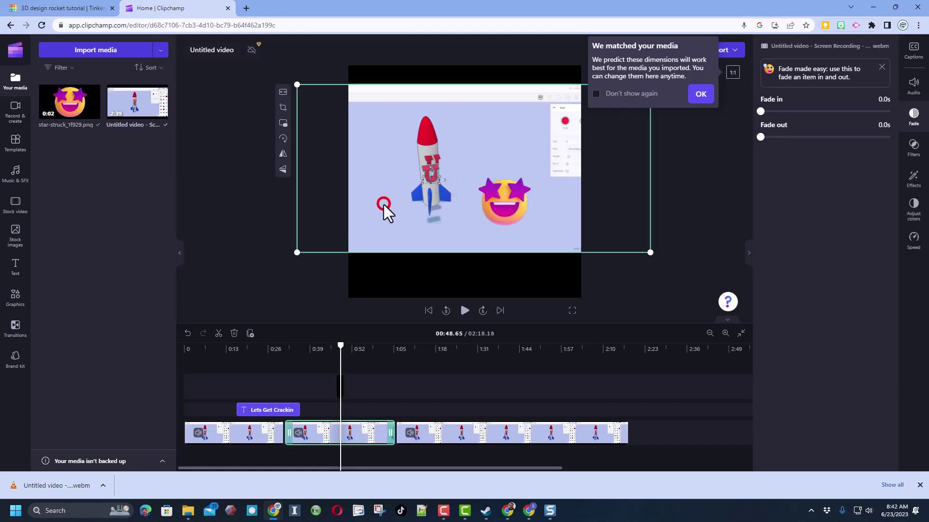
{"action": "left_click", "coordinate": [700, 94]}
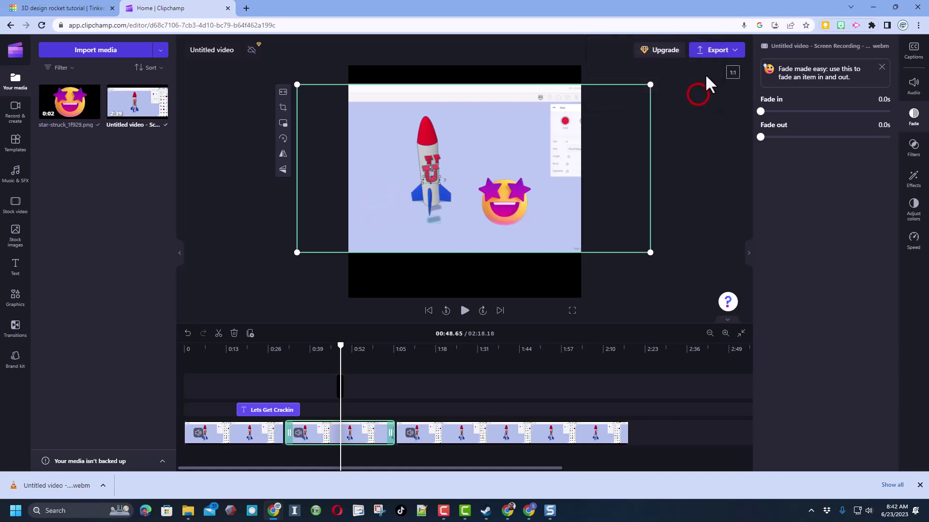
{"action": "left_click", "coordinate": [733, 73]}
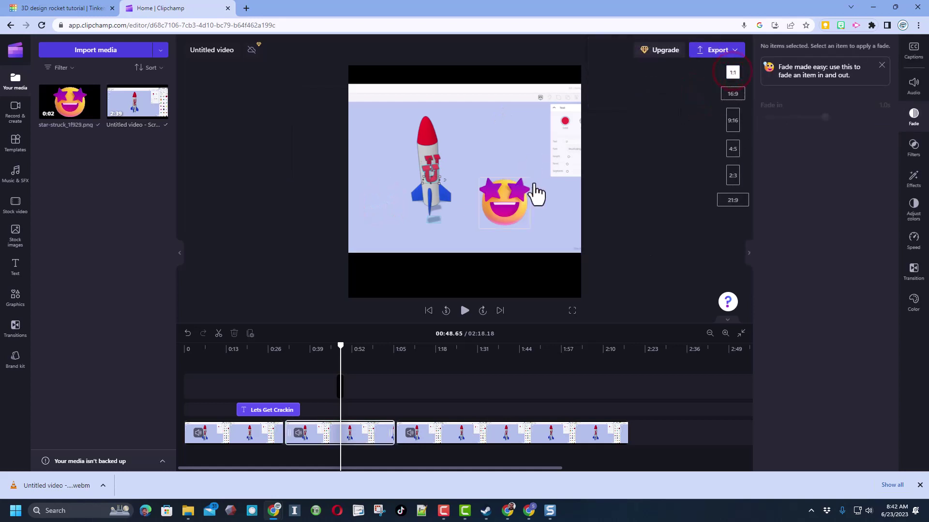
{"action": "left_click", "coordinate": [732, 95]}
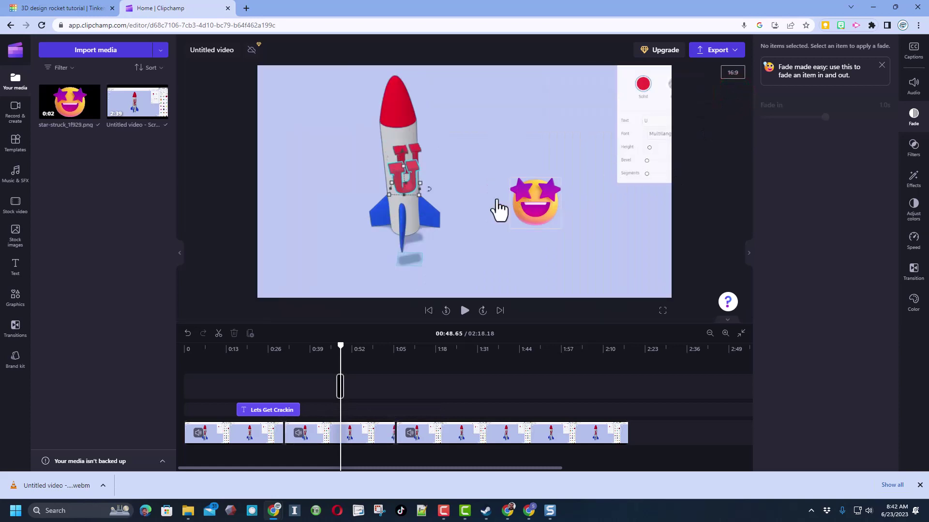
Enlarge the star-struck emoji and move it to the upper right beside the rocket.
{"action": "left_click", "coordinate": [516, 209]}
{"action": "left_click_drag", "start_coordinate": [509, 229], "coordinate": [532, 133]}
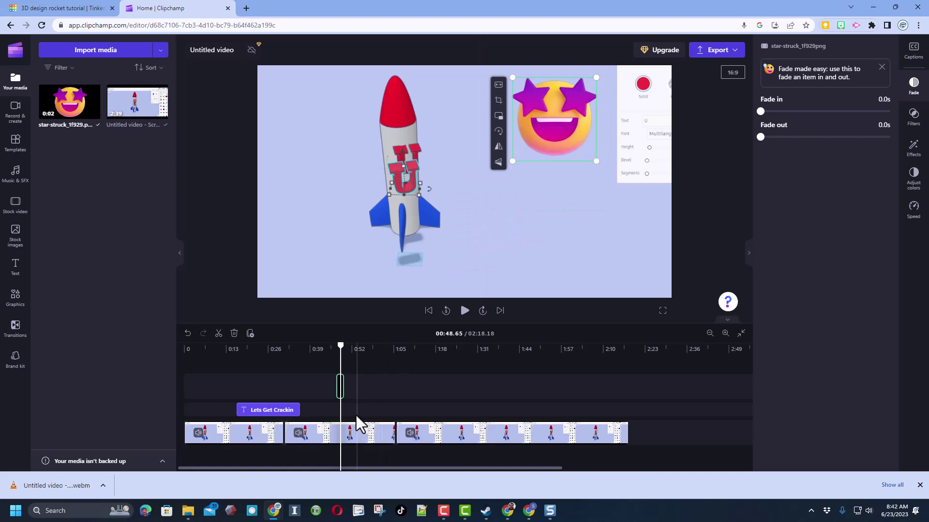
{"action": "left_click_drag", "start_coordinate": [340, 385], "coordinate": [336, 384]}
{"action": "mouse_move", "coordinate": [336, 350]}
{"action": "left_mouse_down"}
{"action": "mouse_move", "coordinate": [348, 349]}
{"action": "mouse_move", "coordinate": [341, 358]}
{"action": "left_mouse_up"}
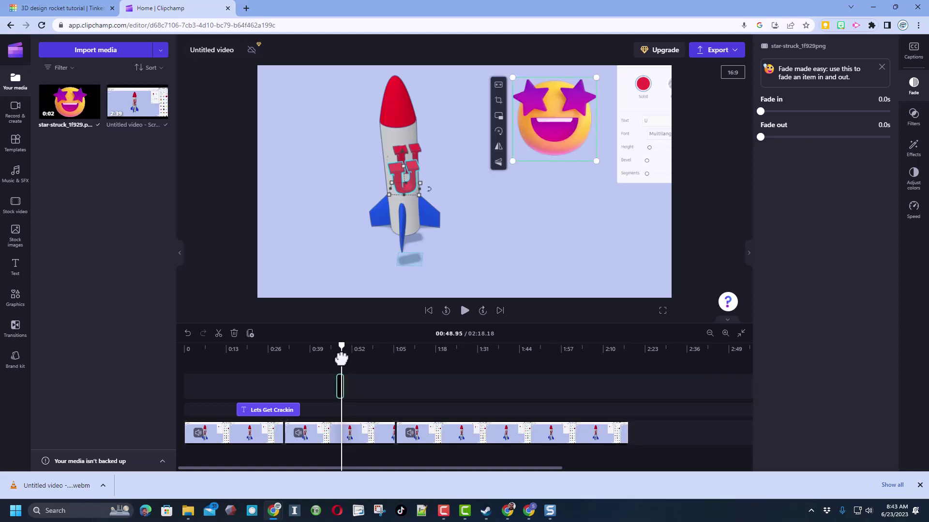
Import smile2clear.png and place it on the timeline right after the star-struck emoji.
{"action": "left_click", "coordinate": [356, 387]}
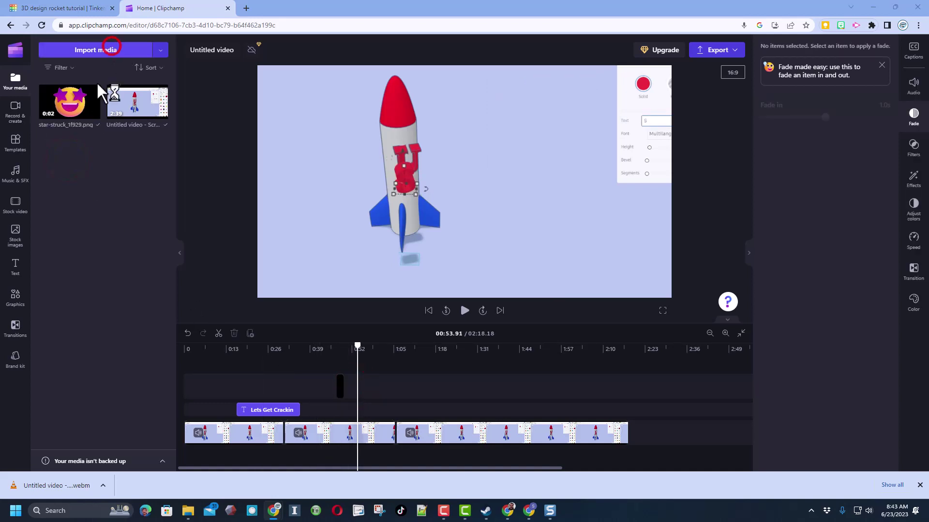
{"action": "left_click", "coordinate": [112, 48]}
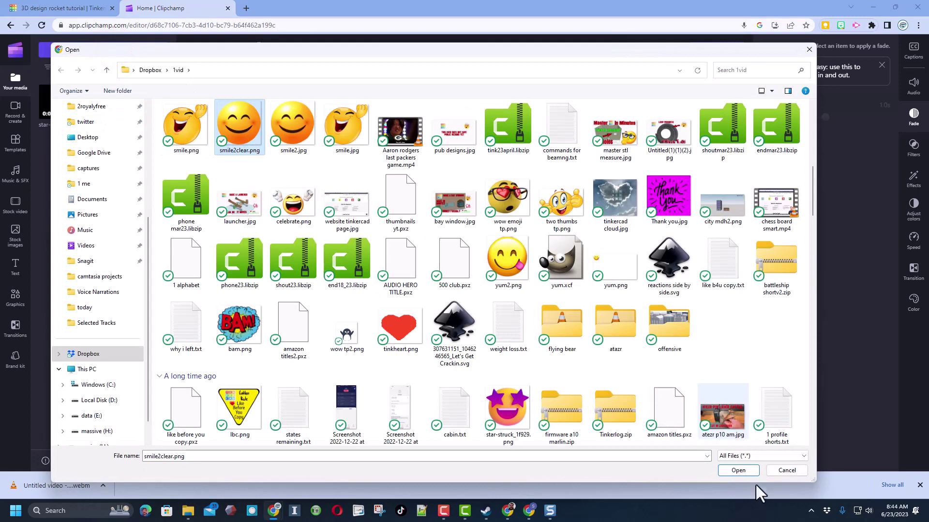
{"action": "left_click", "coordinate": [747, 477]}
{"action": "left_click_drag", "start_coordinate": [61, 104], "coordinate": [396, 384]}
Shrink the smiling emoji and move it to the right of the rocket.
{"action": "left_click", "coordinate": [433, 201]}
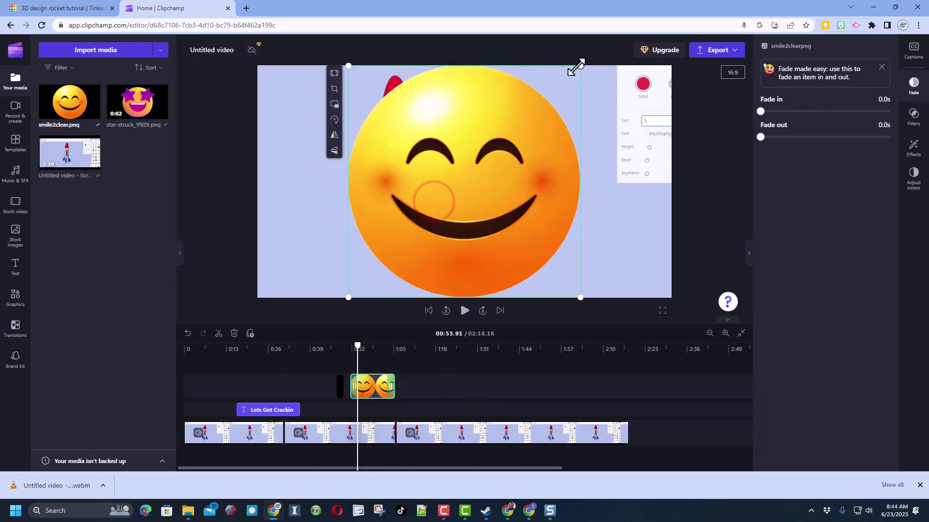
{"action": "left_click_drag", "start_coordinate": [575, 68], "coordinate": [452, 191]}
{"action": "left_click_drag", "start_coordinate": [422, 245], "coordinate": [551, 204]}
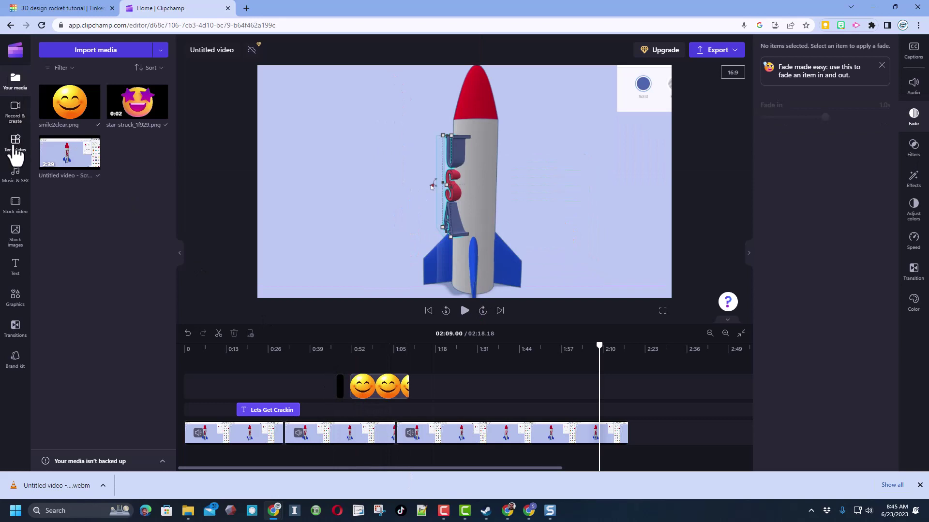
Preview the free All night track, add it to the timeline, and move it to 0:00.
{"action": "left_click", "coordinate": [17, 146]}
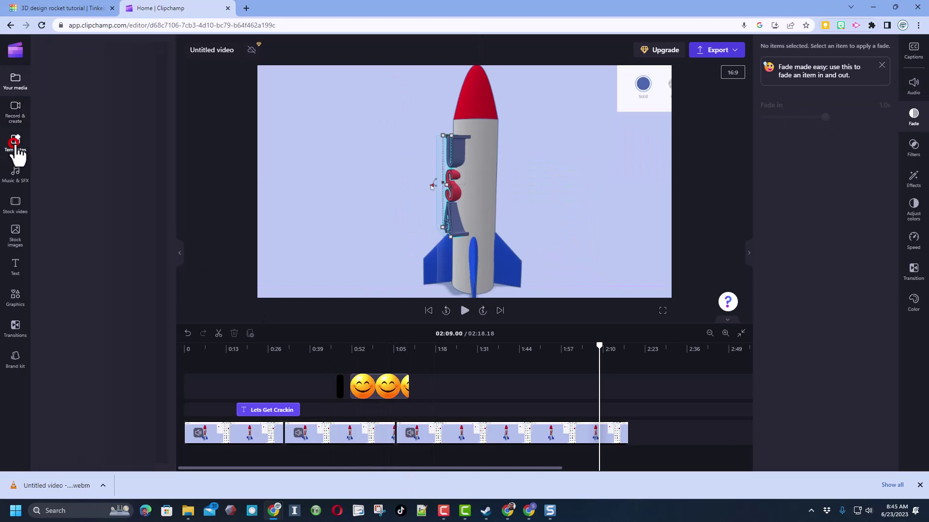
{"action": "left_click", "coordinate": [15, 182]}
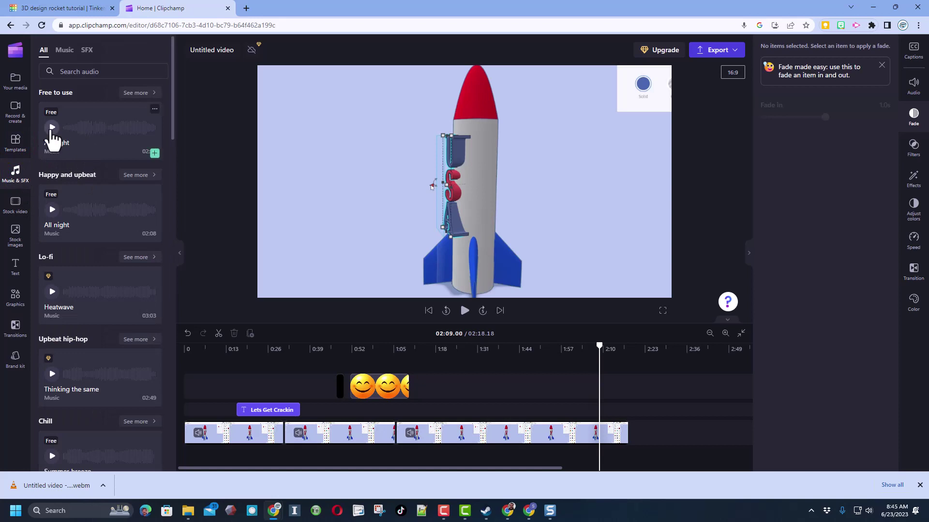
{"action": "left_click", "coordinate": [52, 129]}
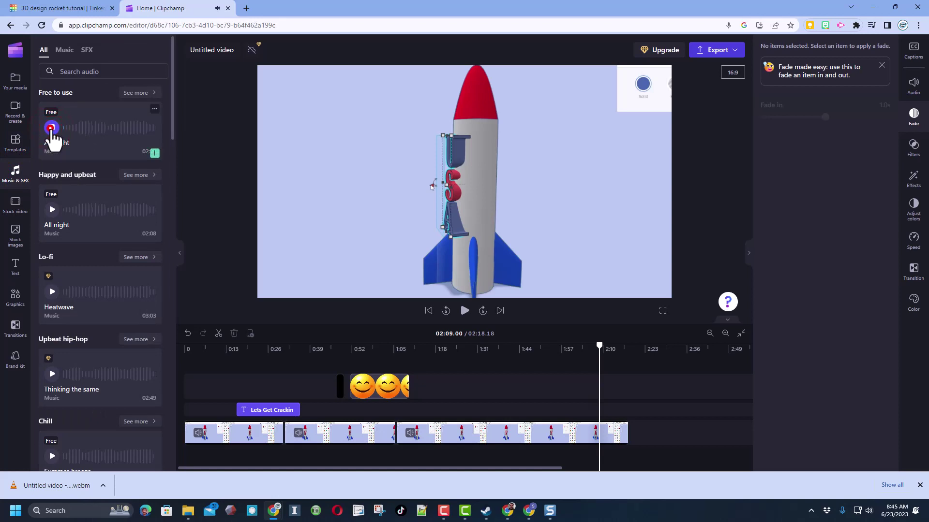
{"action": "scroll", "coordinate": [91, 143], "scroll_direction": "down", "scroll_amount": 2}
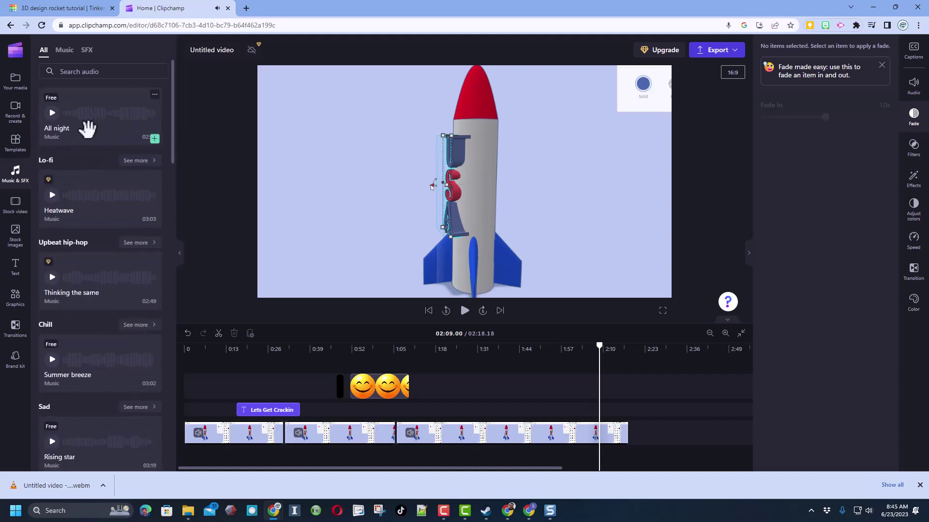
{"action": "scroll", "coordinate": [92, 145], "scroll_direction": "up", "scroll_amount": 2}
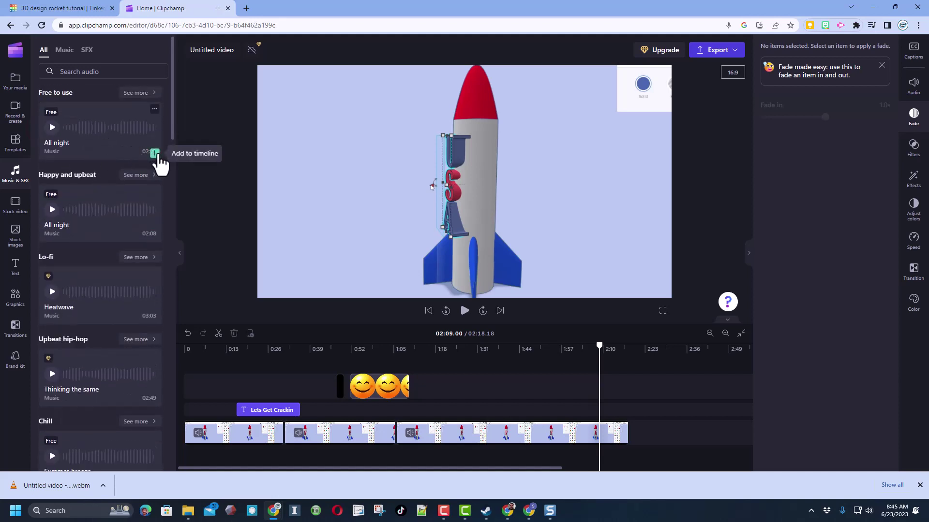
{"action": "left_click", "coordinate": [156, 153]}
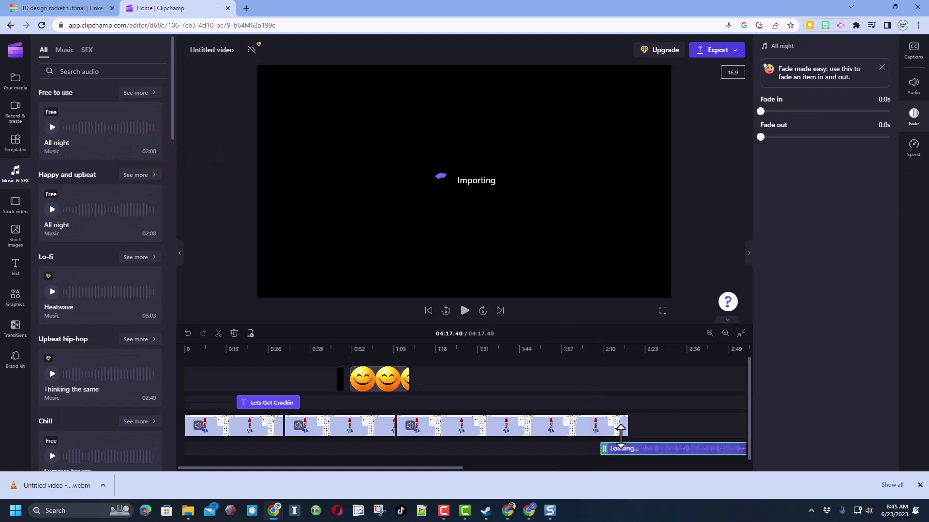
{"action": "left_click_drag", "start_coordinate": [624, 445], "coordinate": [227, 445]}
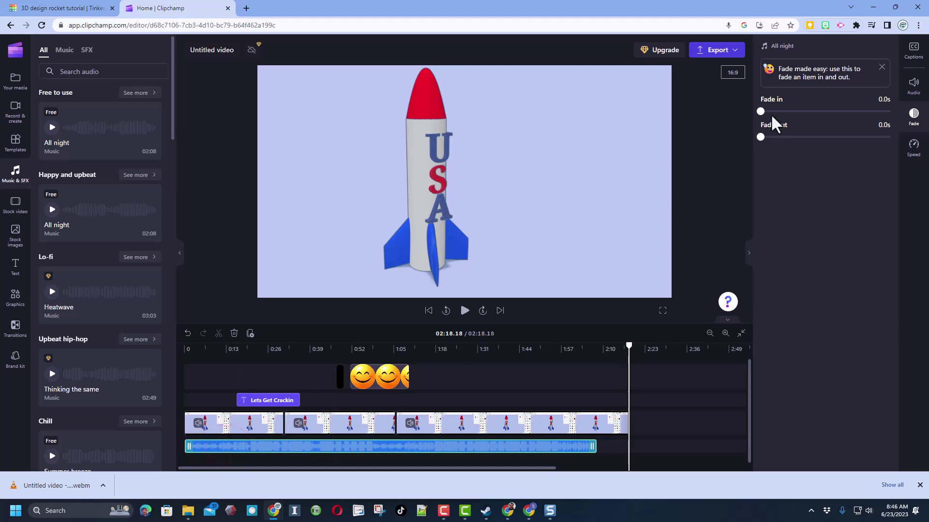
Lower the All night music volume to 18%, then play the video's opening seconds from 0:00.
{"action": "left_click", "coordinate": [913, 87]}
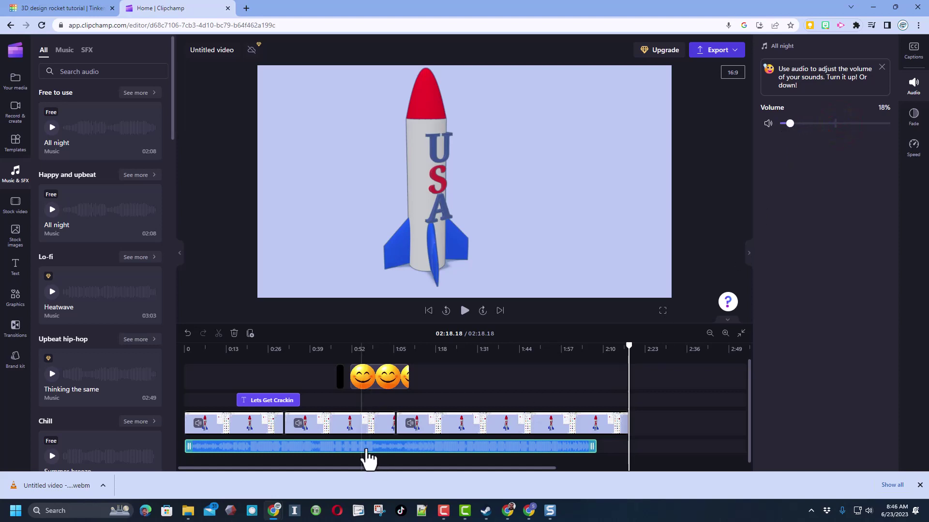
{"action": "left_click", "coordinate": [239, 379]}
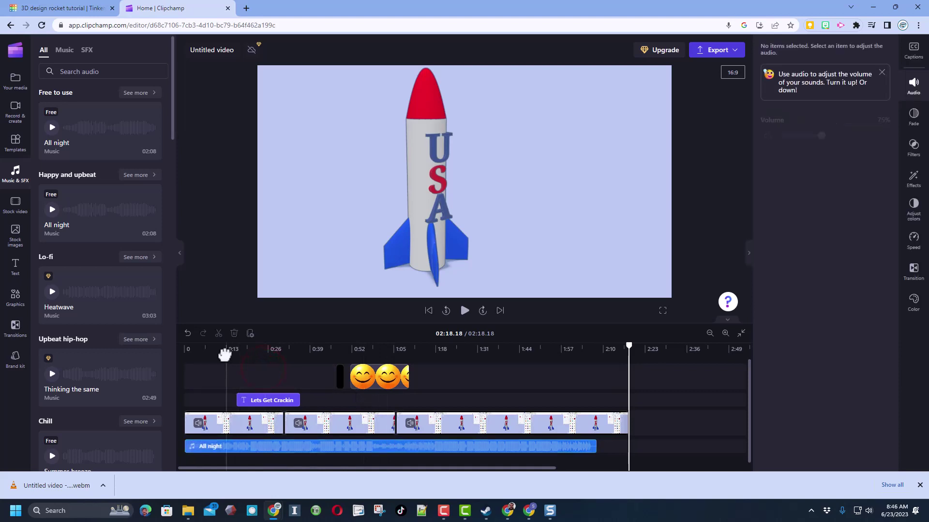
{"action": "left_click_drag", "start_coordinate": [225, 355], "coordinate": [176, 363]}
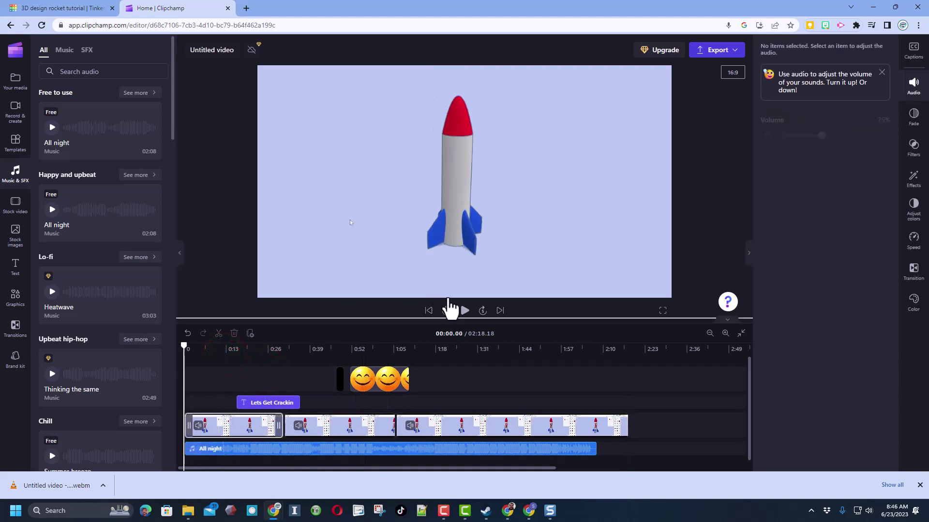
{"action": "left_click", "coordinate": [465, 312]}
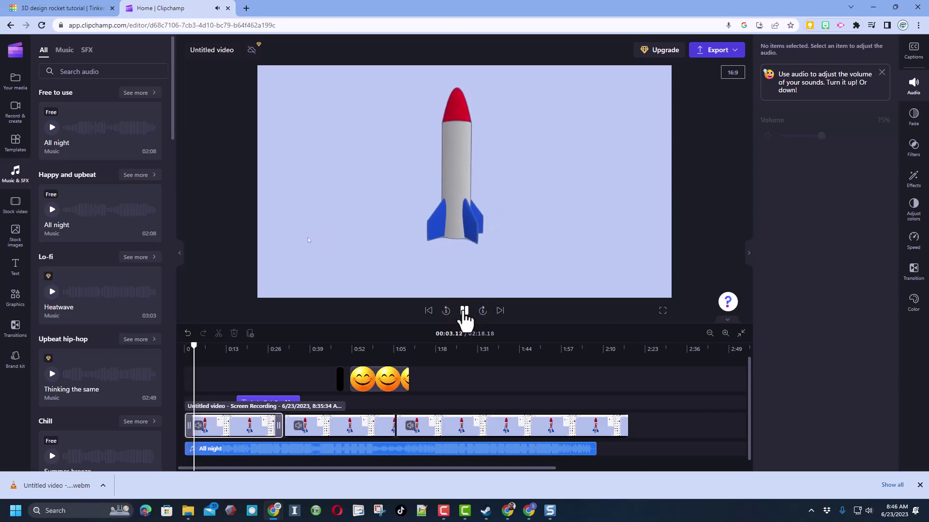
{"action": "left_click", "coordinate": [464, 310]}
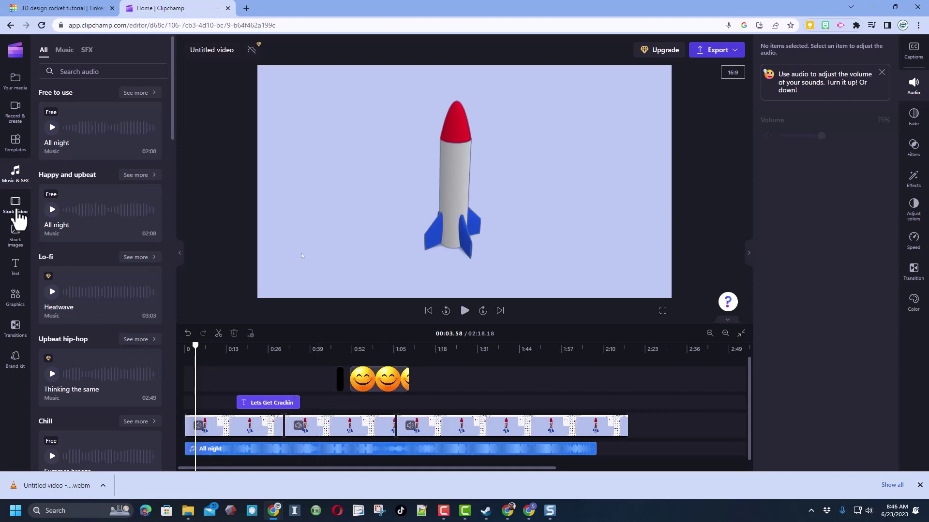
Browse the media libraries and add the fire sticker from Graphics to the timeline.
{"action": "left_click", "coordinate": [20, 210]}
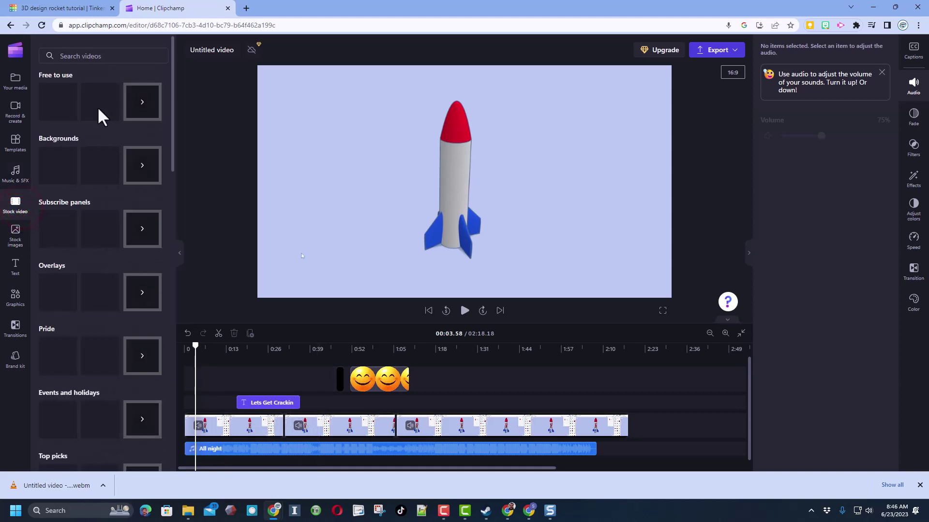
{"action": "left_click", "coordinate": [16, 234]}
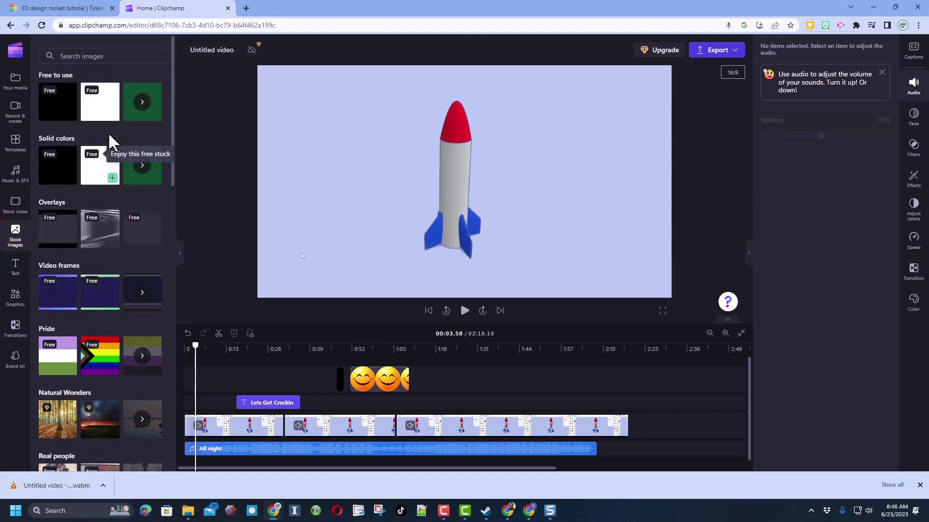
{"action": "left_click", "coordinate": [15, 267]}
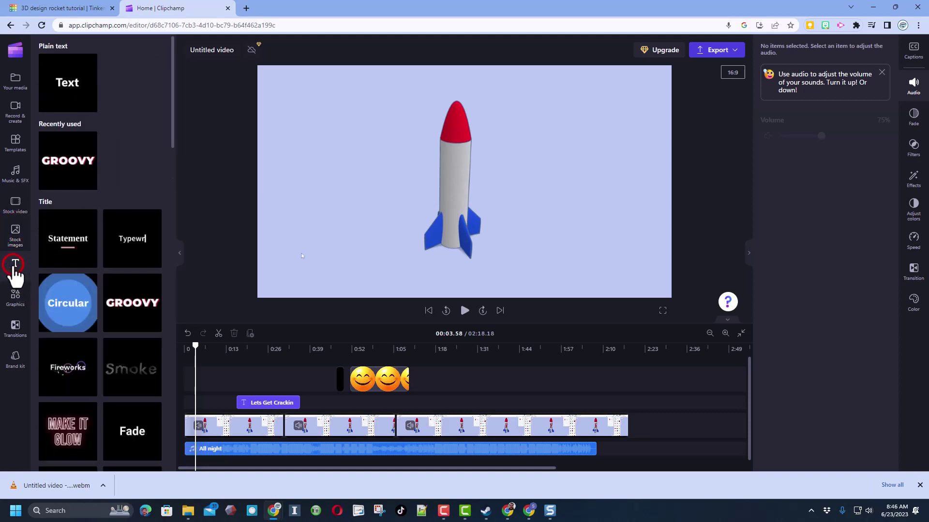
{"action": "left_click", "coordinate": [15, 298]}
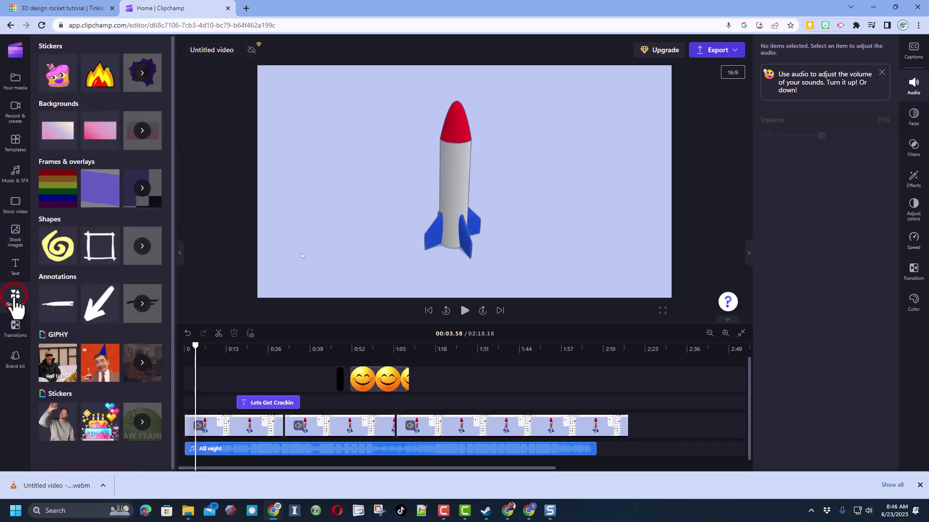
{"action": "left_click_drag", "start_coordinate": [100, 73], "coordinate": [449, 381]}
Move the flame sticker left of the rocket and flip it horizontally.
{"action": "left_click_drag", "start_coordinate": [437, 348], "coordinate": [459, 367]}
{"action": "left_click_drag", "start_coordinate": [443, 199], "coordinate": [300, 244]}
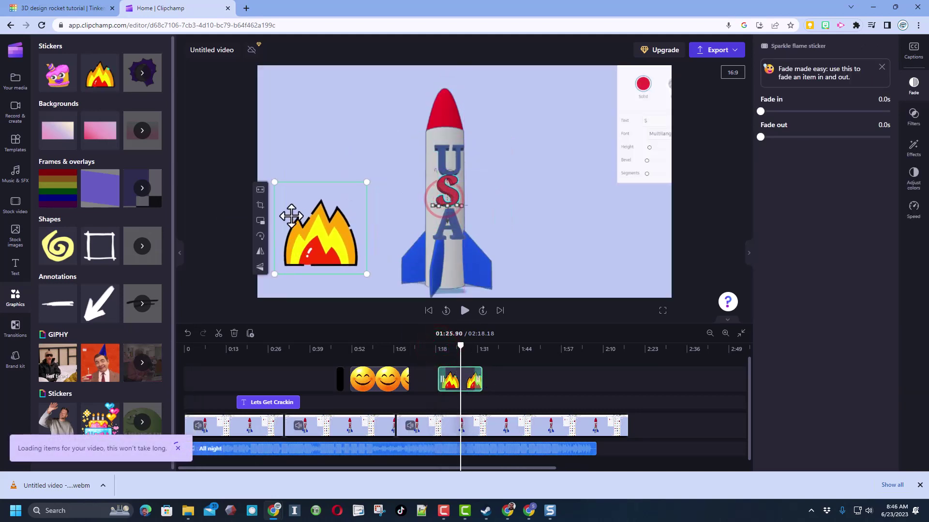
{"action": "left_click", "coordinate": [260, 253]}
{"action": "left_click", "coordinate": [297, 285]}
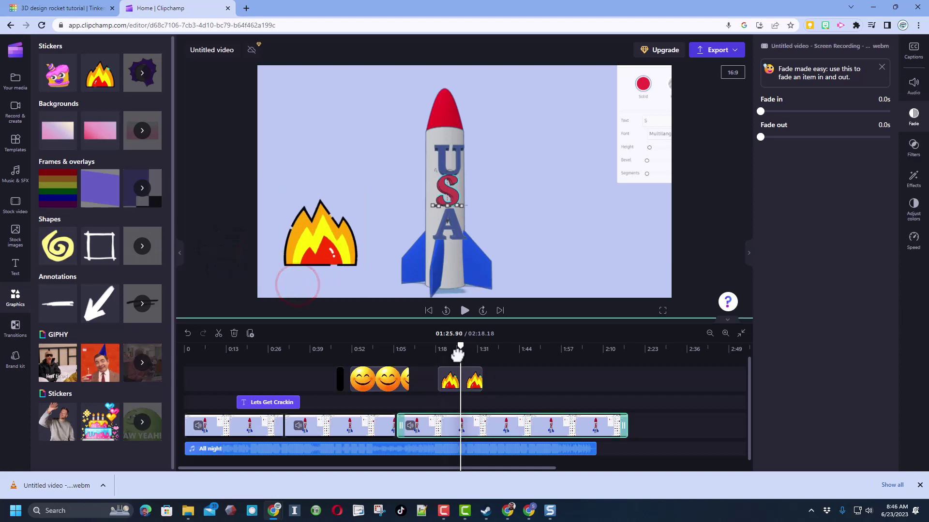
{"action": "left_click_drag", "start_coordinate": [460, 346], "coordinate": [526, 384]}
Place a Barn doors - vertical transition between clips two and three and scrub through to check it.
{"action": "left_click", "coordinate": [17, 336]}
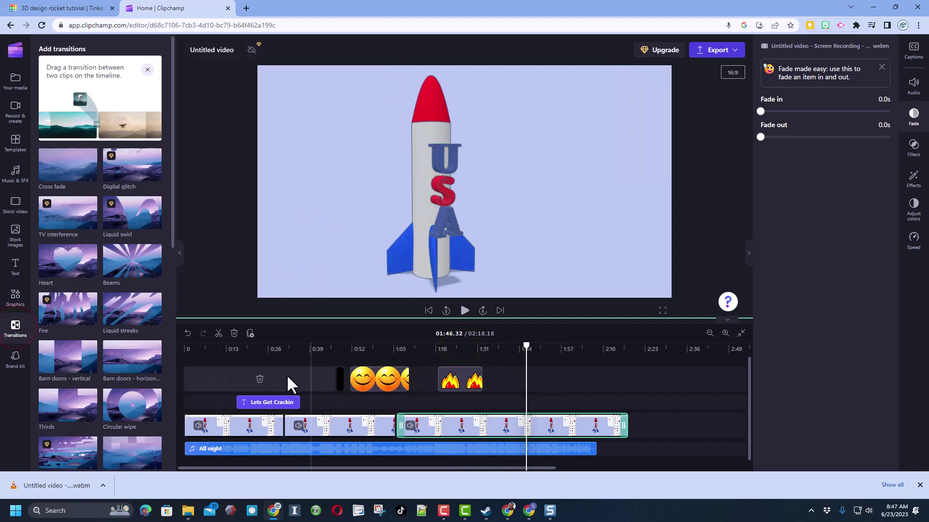
{"action": "left_click_drag", "start_coordinate": [71, 362], "coordinate": [396, 432]}
{"action": "left_click_drag", "start_coordinate": [386, 353], "coordinate": [416, 367]}
{"action": "left_click", "coordinate": [435, 269]}
{"action": "left_click", "coordinate": [441, 411]}
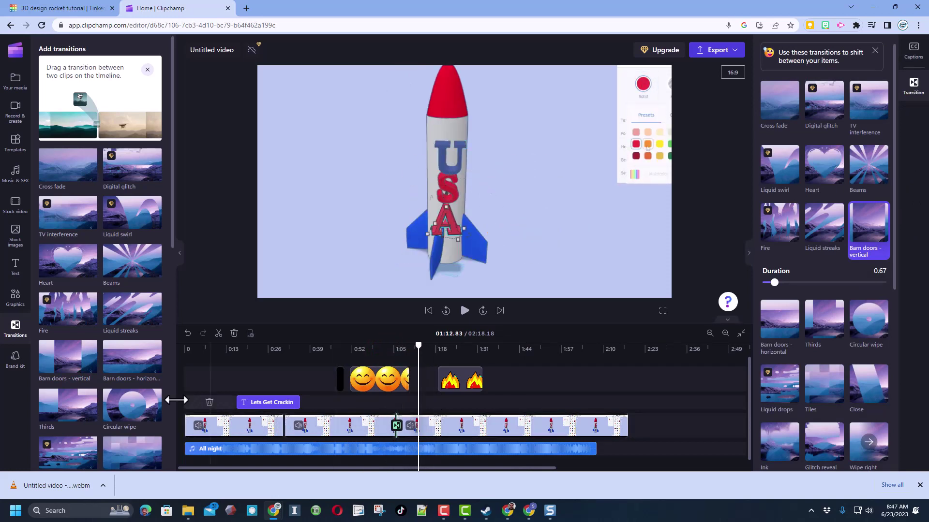
{"action": "left_click", "coordinate": [473, 355]}
{"action": "left_click_drag", "start_coordinate": [445, 359], "coordinate": [543, 386]}
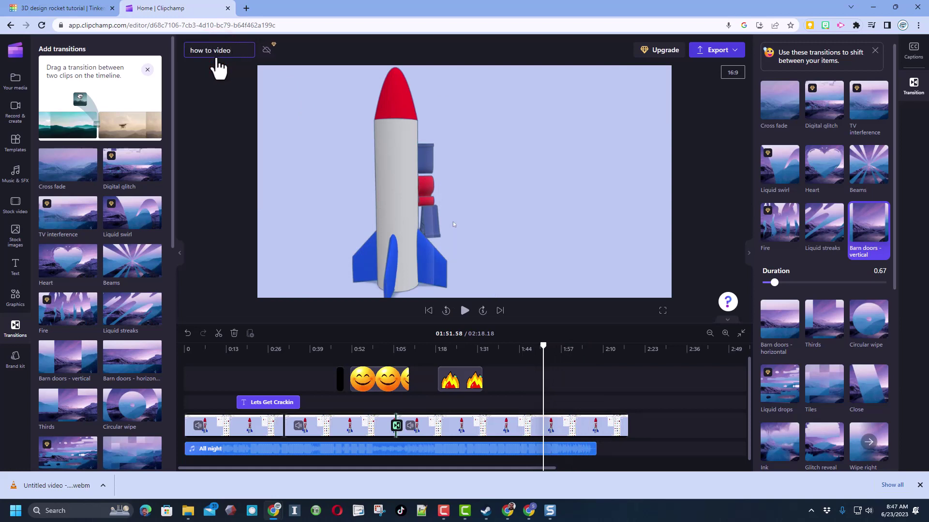
Export 'how to video' as a 1080p MP4.
{"action": "left_click", "coordinate": [702, 54]}
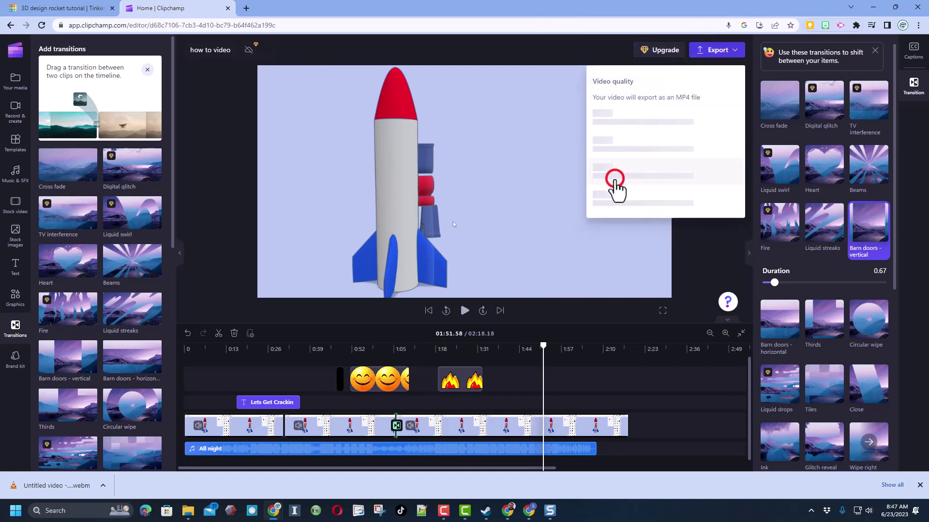
{"action": "left_click", "coordinate": [614, 180]}
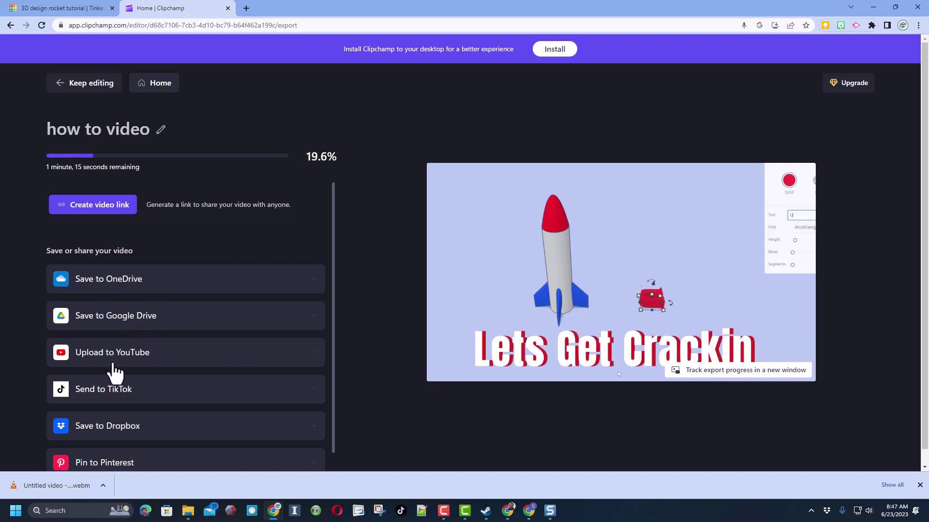
After the 43.78 MB export finishes, save it to the captures 'finals' folder.
{"action": "left_click", "coordinate": [140, 316]}
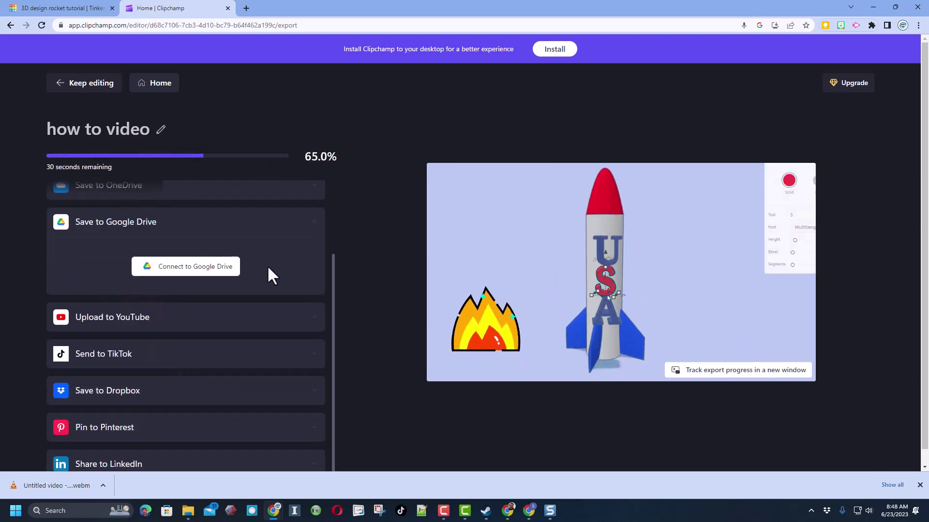
{"action": "left_click_drag", "start_coordinate": [332, 284], "coordinate": [353, 304]}
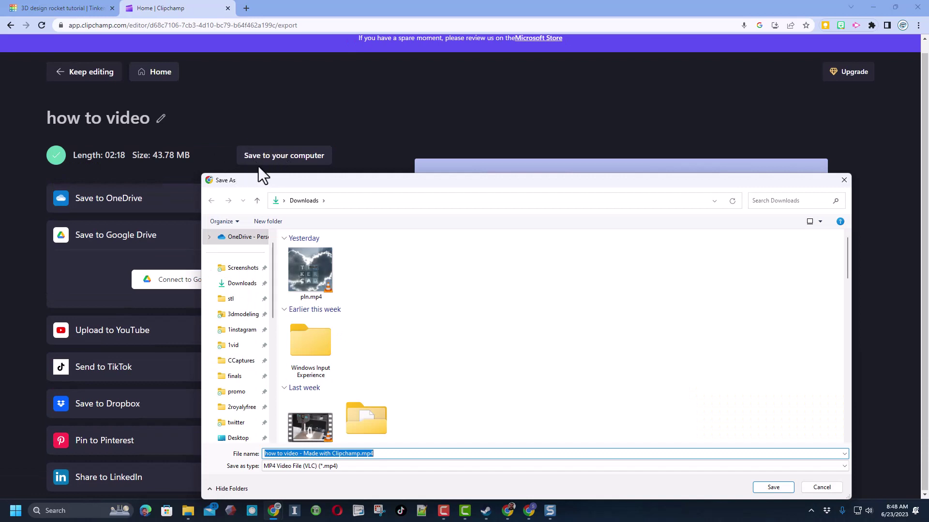
{"action": "left_click", "coordinate": [237, 378]}
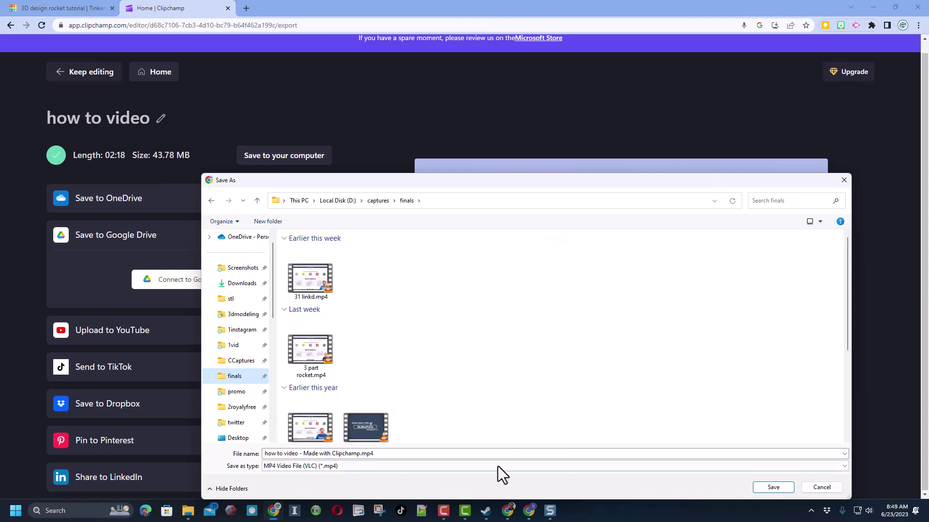
Save the exported 'how to video' MP4 into the finals folder.
{"action": "left_click", "coordinate": [780, 489]}
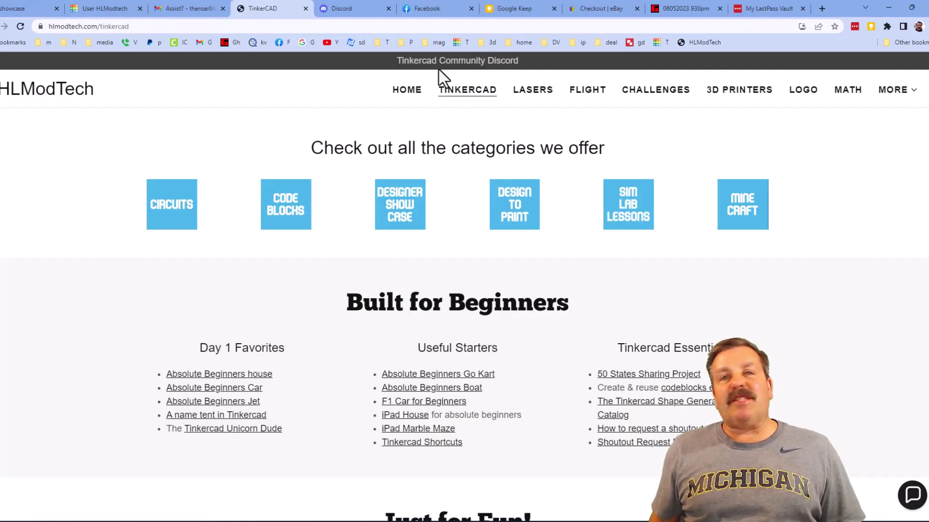